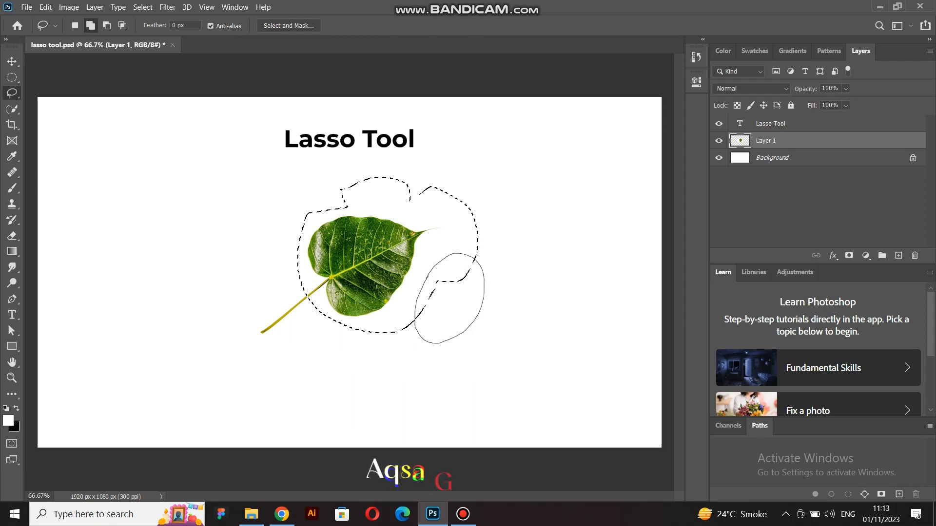
Add a freehand loop to the selection beside the leaf's lower right, and subtract lasso areas from the selection's upper edge.
{"action": "left_click_drag", "start_coordinate": [428, 278], "coordinate": [427, 279]}
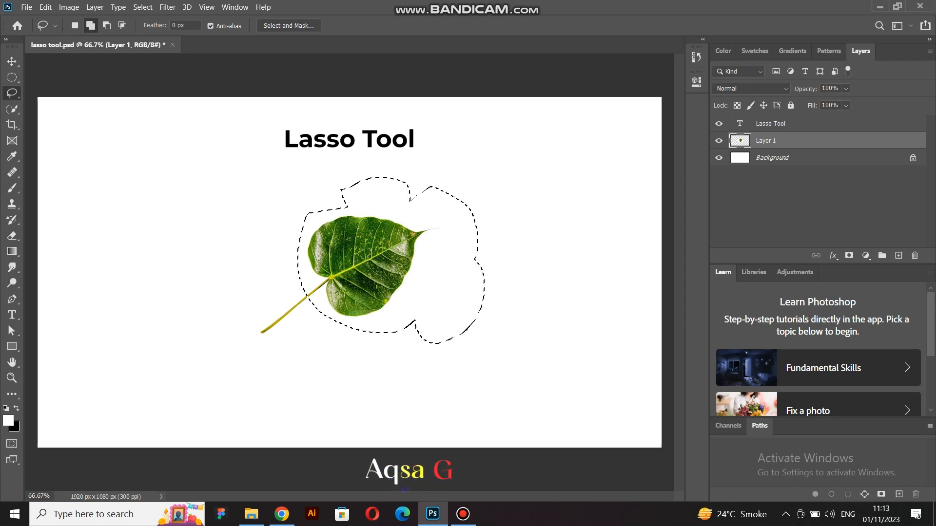
{"action": "left_click", "coordinate": [107, 25]}
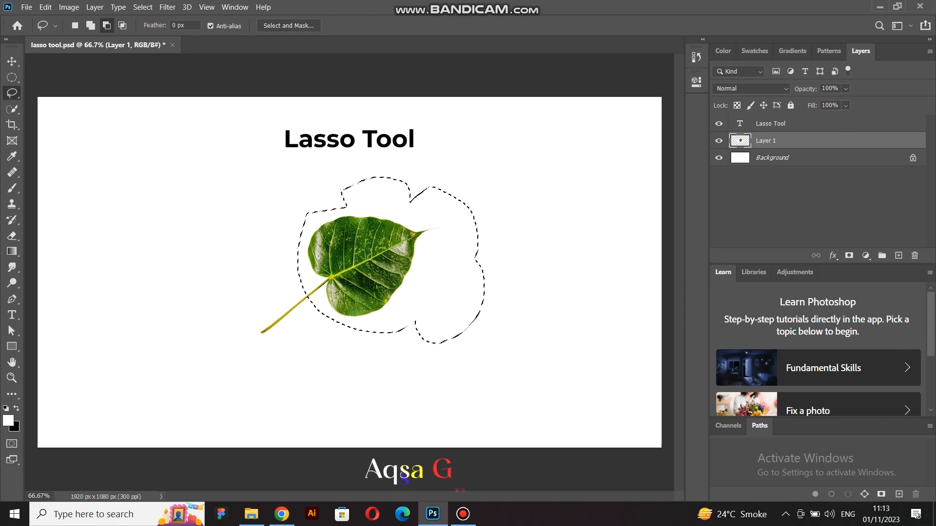
{"action": "left_click_drag", "start_coordinate": [294, 190], "coordinate": [290, 216]}
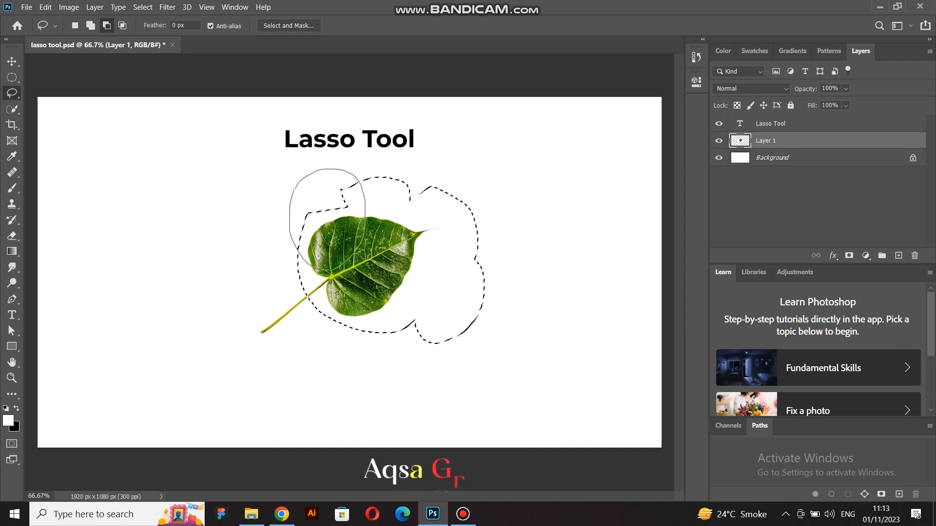
{"action": "left_click_drag", "start_coordinate": [315, 267], "coordinate": [317, 271]}
{"action": "left_click_drag", "start_coordinate": [351, 167], "coordinate": [376, 207]}
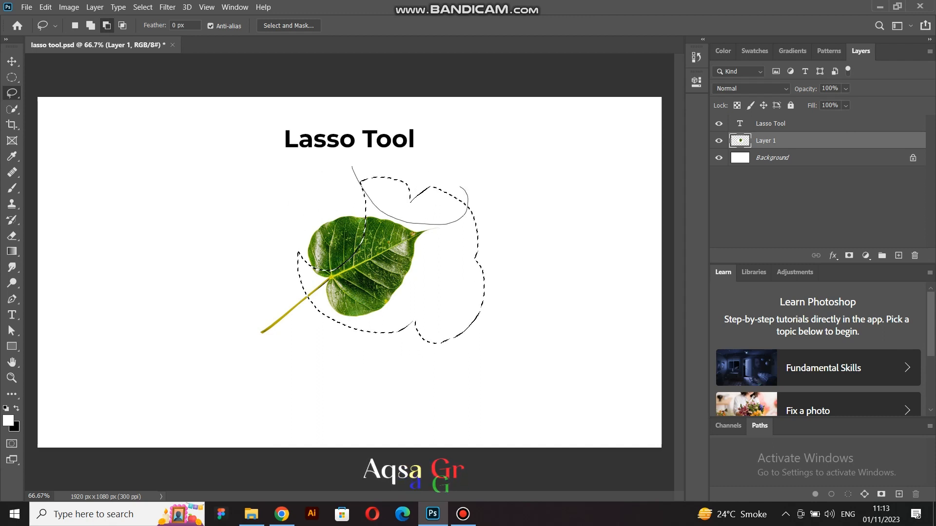
{"action": "left_click_drag", "start_coordinate": [353, 165], "coordinate": [352, 166]}
Subtract further freehand areas from the selection along its right side, lower right and bottom edge.
{"action": "left_click_drag", "start_coordinate": [425, 186], "coordinate": [439, 224]}
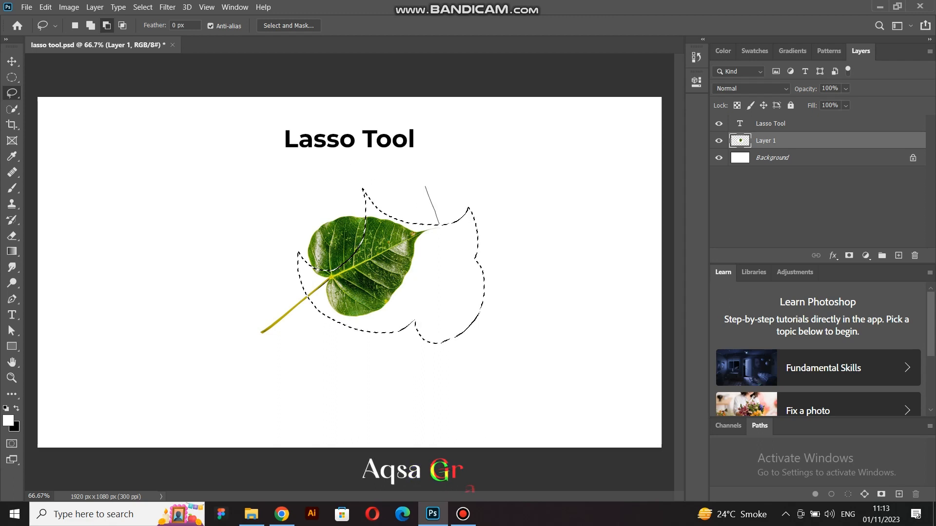
{"action": "left_click_drag", "start_coordinate": [485, 292], "coordinate": [435, 368]}
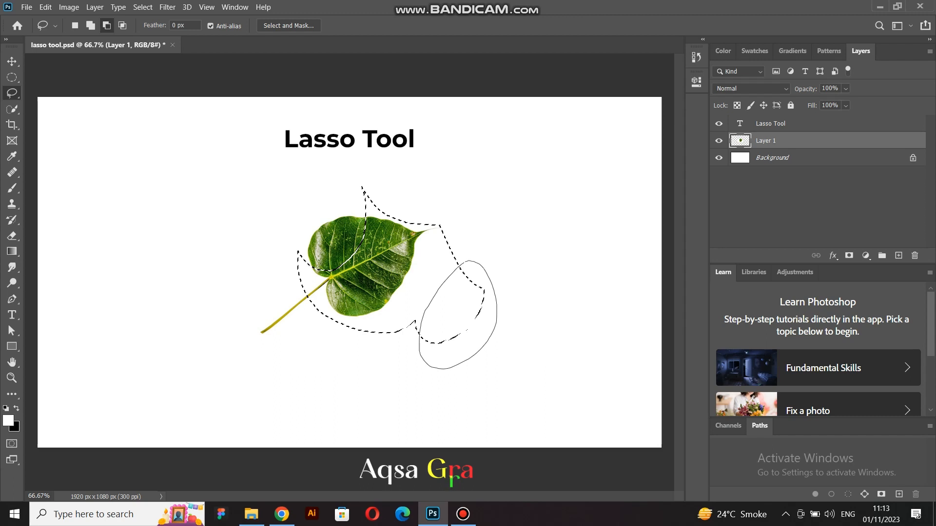
{"action": "left_click_drag", "start_coordinate": [462, 263], "coordinate": [464, 262]}
{"action": "left_click_drag", "start_coordinate": [419, 286], "coordinate": [392, 364]}
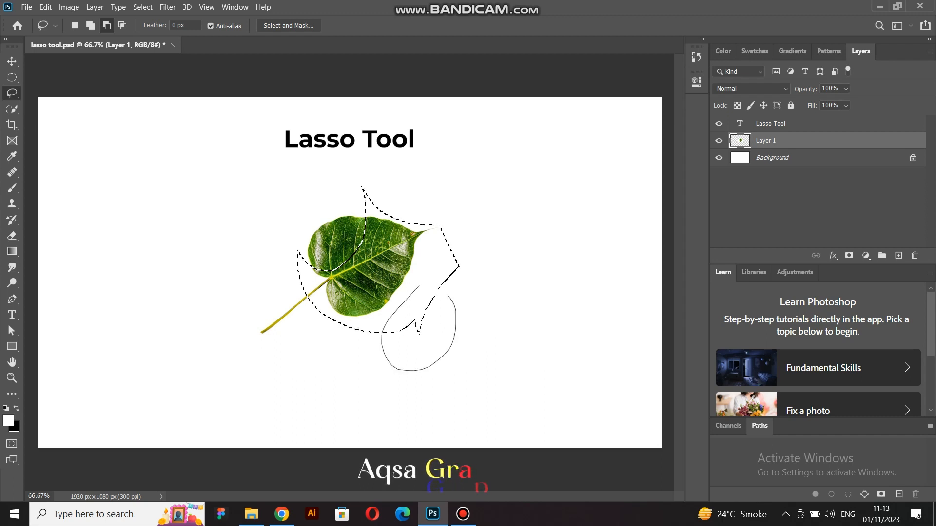
{"action": "left_click_drag", "start_coordinate": [456, 312], "coordinate": [439, 290]}
{"action": "left_click_drag", "start_coordinate": [315, 267], "coordinate": [291, 312]}
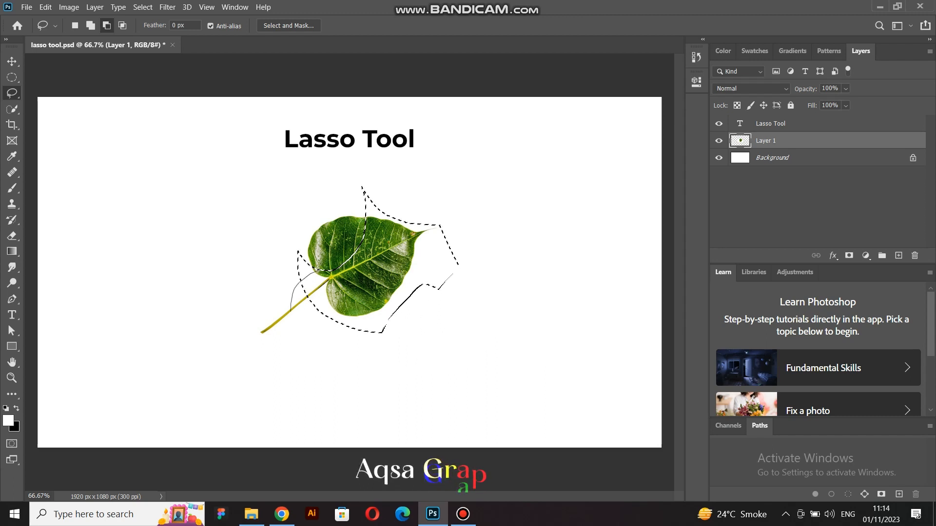
{"action": "left_click_drag", "start_coordinate": [454, 275], "coordinate": [457, 272]}
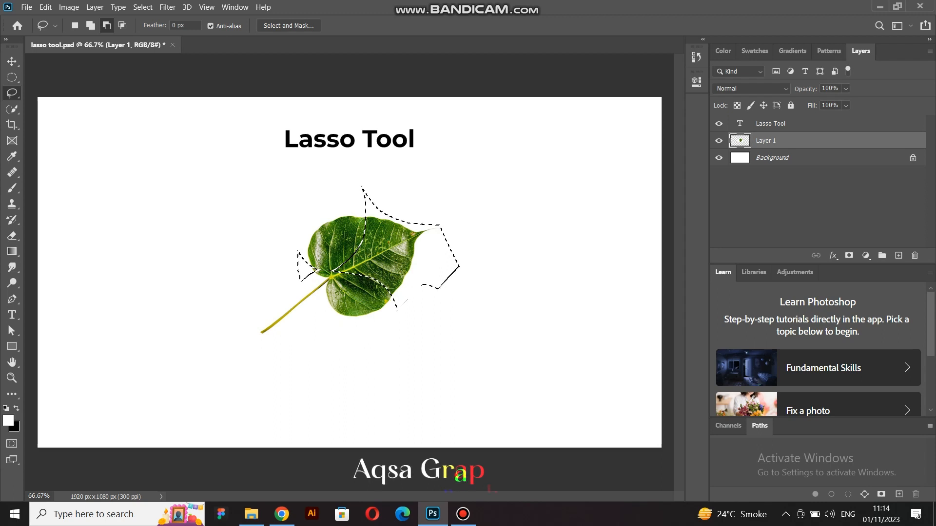
Set the Lasso tool to intersect with the selection and outline freehand areas overlapping it near the leaf's tip.
{"action": "left_click", "coordinate": [122, 26]}
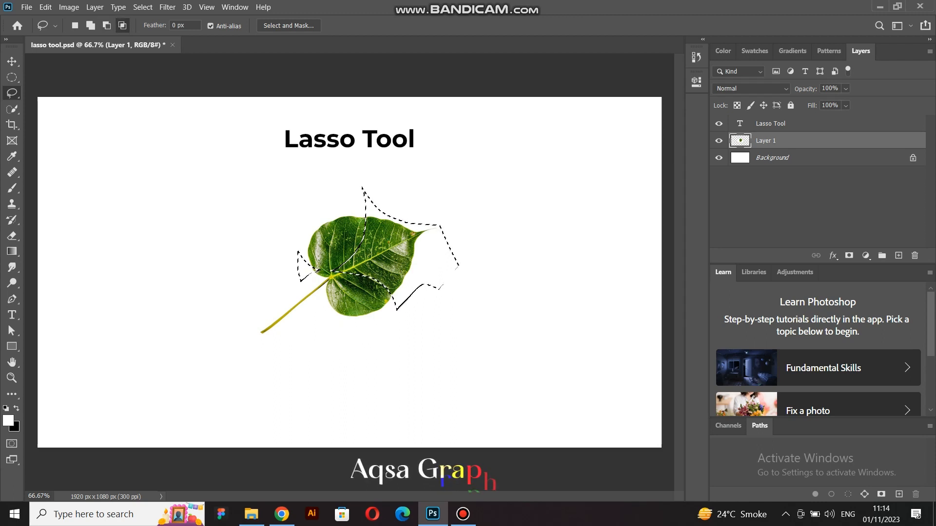
{"action": "left_click_drag", "start_coordinate": [420, 210], "coordinate": [450, 293]}
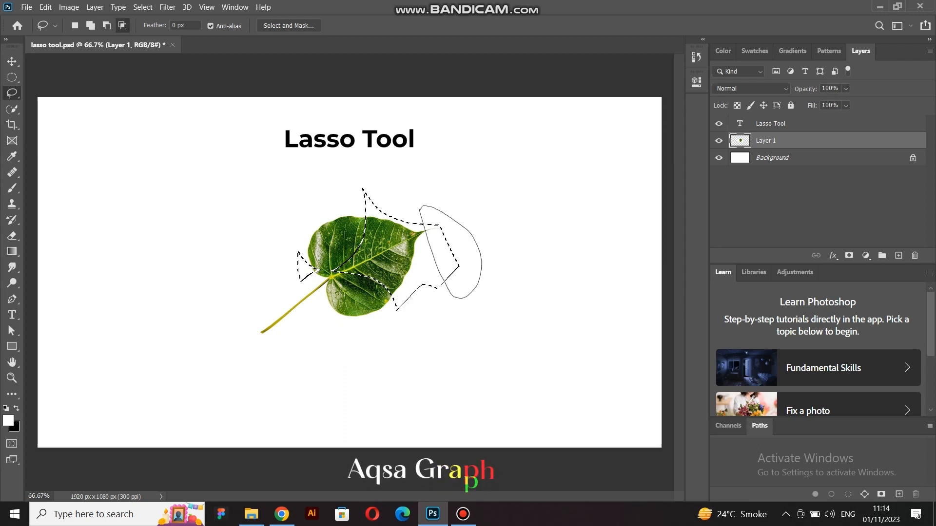
{"action": "left_click_drag", "start_coordinate": [427, 229], "coordinate": [421, 211]}
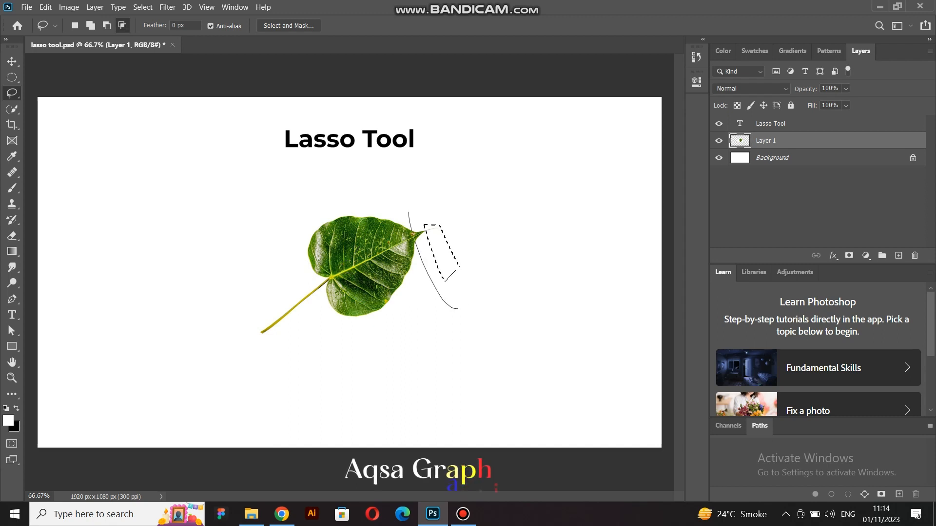
{"action": "left_click_drag", "start_coordinate": [421, 260], "coordinate": [420, 260]}
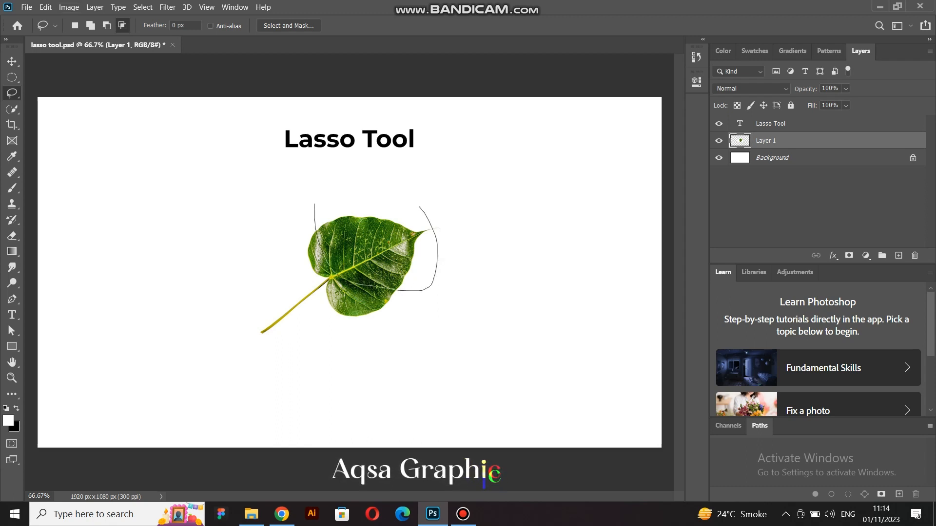
Lasso the upper part of the leaf with Anti-alias off and move the piece up and right, away from the rest.
{"action": "left_click_drag", "start_coordinate": [315, 204], "coordinate": [315, 207]}
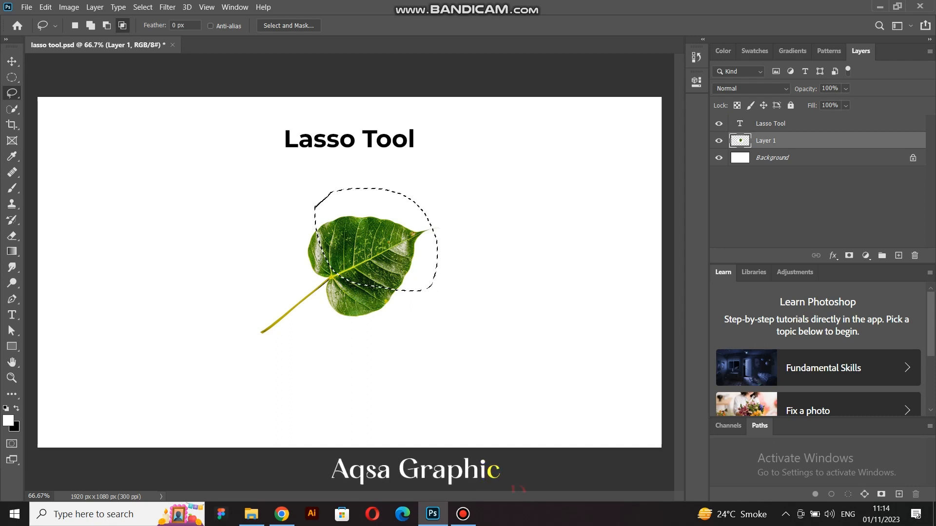
{"action": "key", "text": "v"}
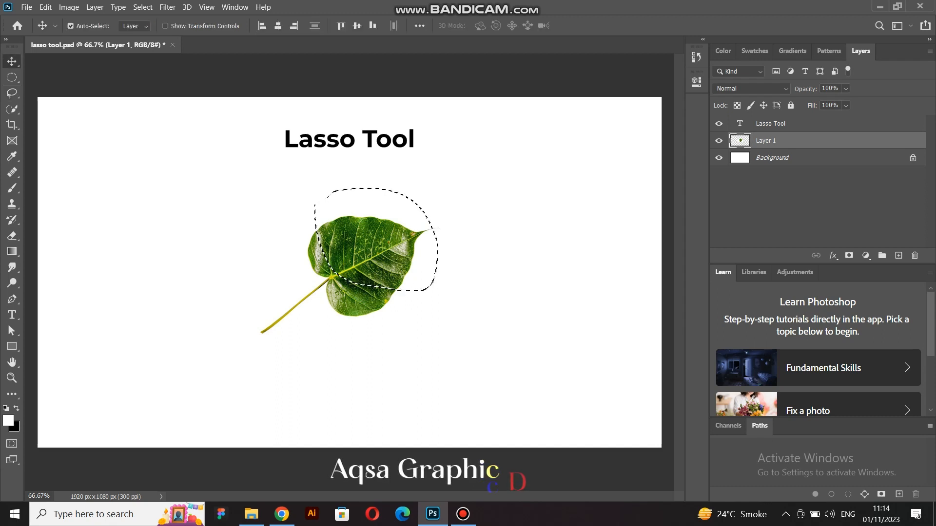
{"action": "left_click_drag", "start_coordinate": [386, 199], "coordinate": [404, 209]}
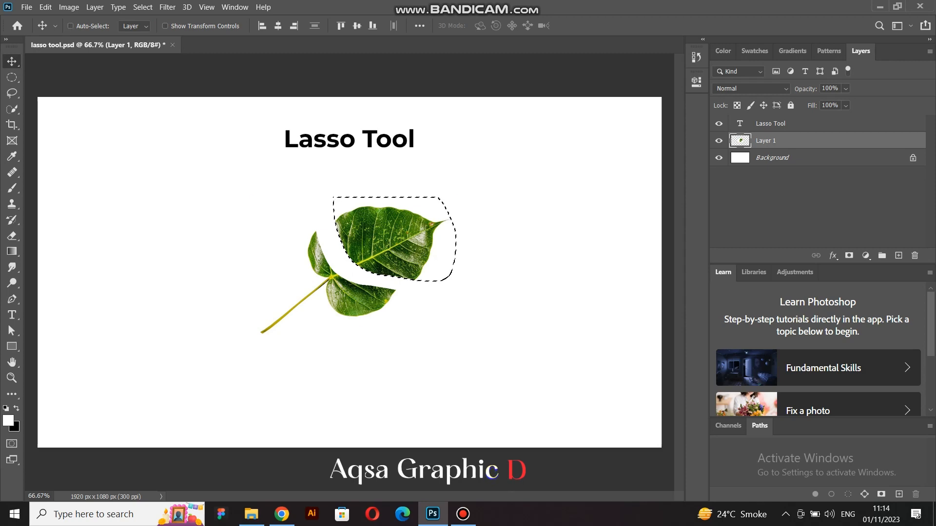
Deselect the moved leaf piece and examine the cut edges at 300% zoom.
{"action": "key", "text": "ctrl+d"}
{"action": "key", "text": "ctrl+plus"}
{"action": "key", "text": "ctrl+plus"}
{"action": "key", "text": "ctrl+plus"}
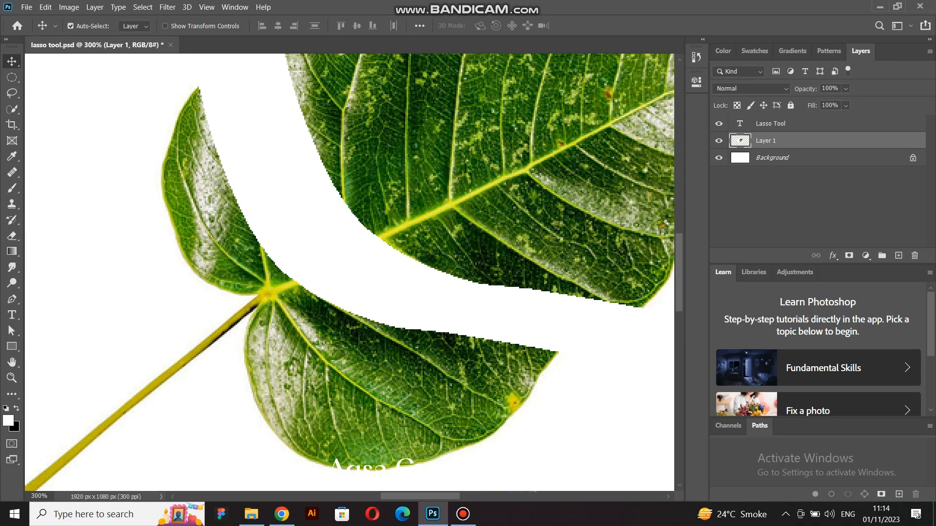
{"action": "key", "text": "ctrl+minus"}
{"action": "key", "text": "ctrl+minus"}
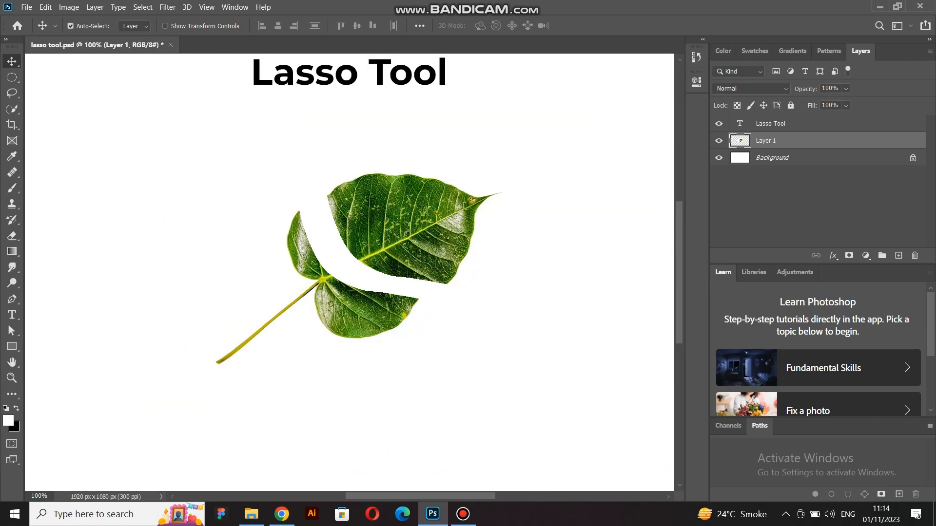
Undo the move of the leaf piece, and clear the old selection with Anti-alias enabled for the Lasso tool.
{"action": "key", "text": "ctrl+shift+d"}
{"action": "key", "text": "ctrl+z"}
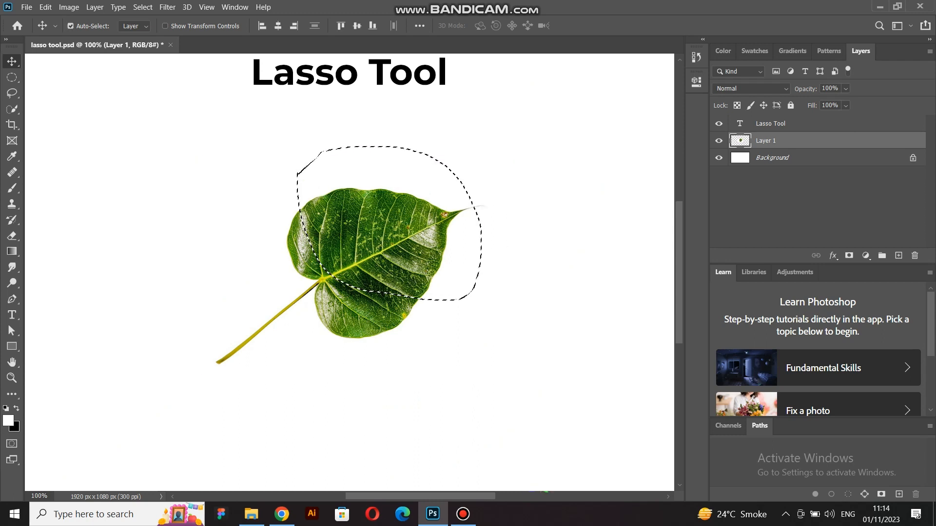
{"action": "key", "text": "l"}
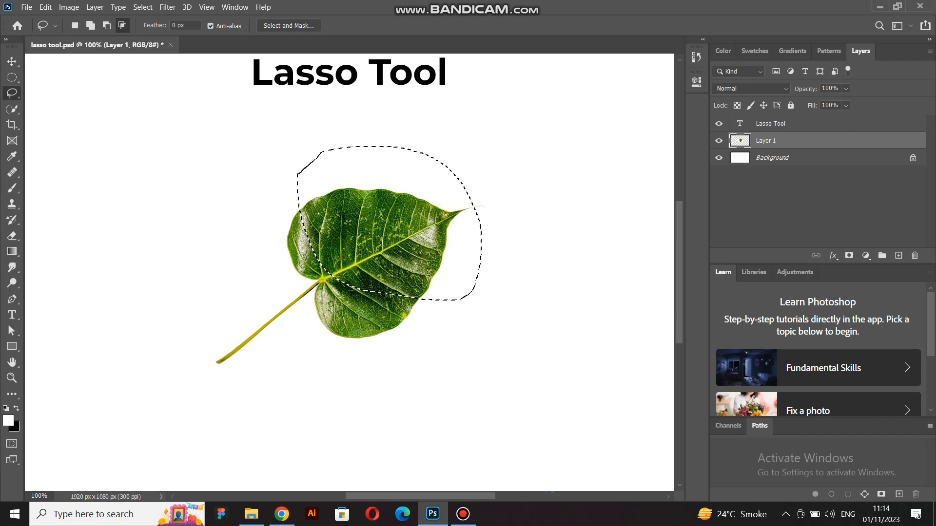
{"action": "key", "text": "ctrl+d"}
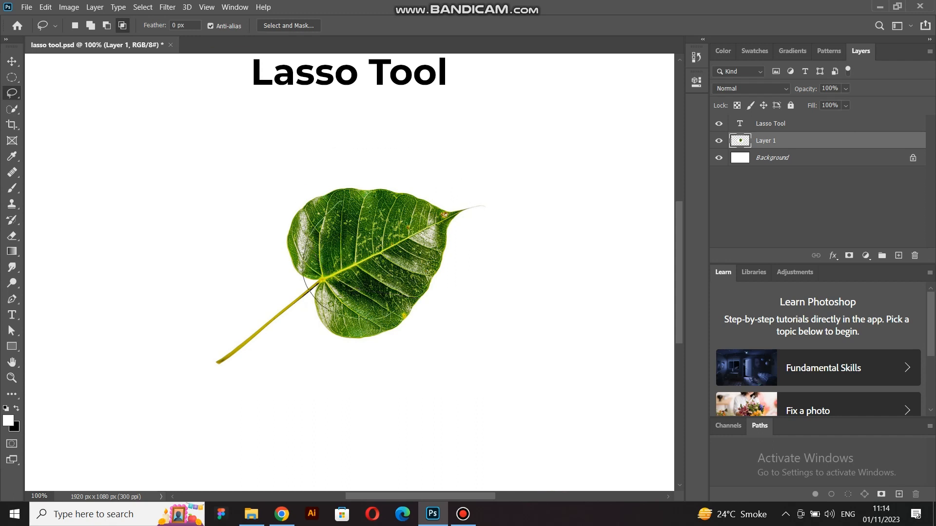
Lasso the middle of the leaf with Anti-alias on and move the piece right so it overlaps the leaf's edge.
{"action": "key", "text": "ctrl+z"}
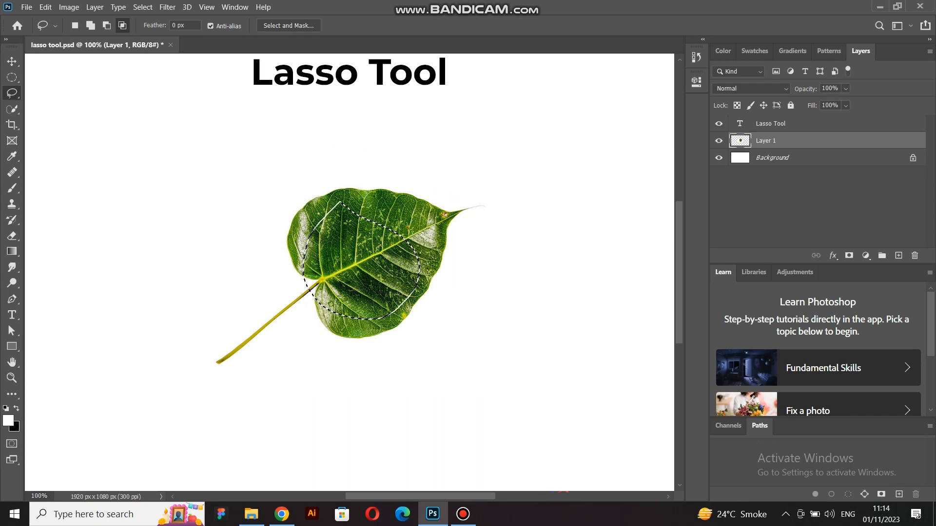
{"action": "key", "text": "v"}
{"action": "left_click_drag", "start_coordinate": [358, 267], "coordinate": [449, 253]}
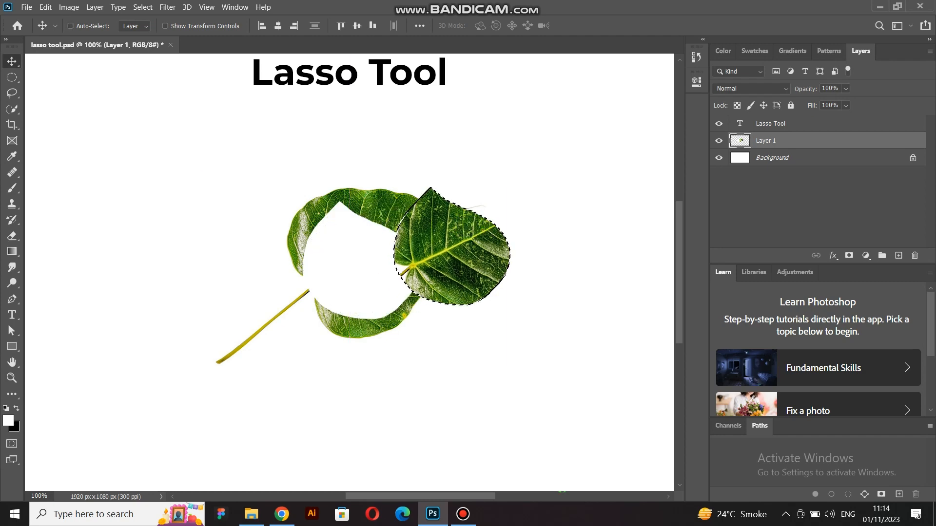
Deselect the leaf piece, examine its smooth cut edges at 300% zoom, and shift the whole leaf layer slightly down and left.
{"action": "key", "text": "ctrl+plus"}
{"action": "key", "text": "ctrl+plus"}
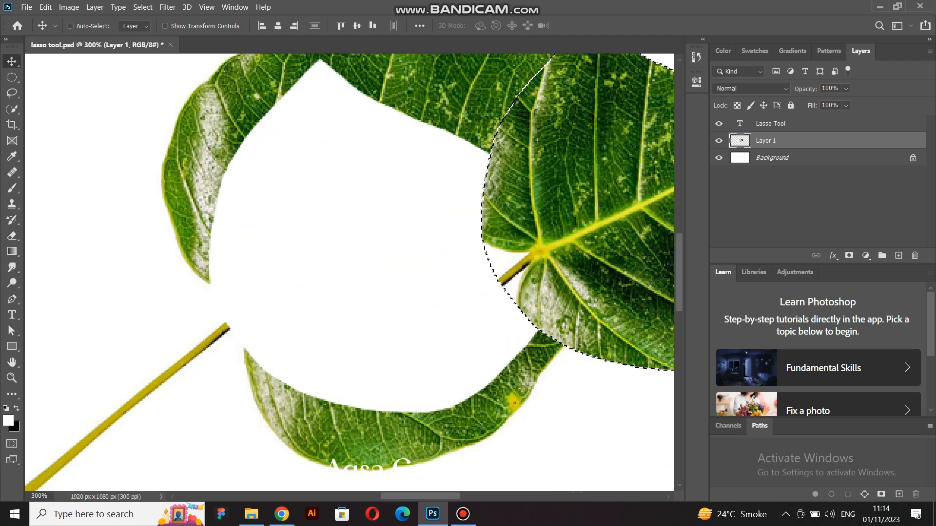
{"action": "key", "text": "ctrl+d"}
{"action": "left_click_drag", "start_coordinate": [527, 205], "coordinate": [473, 193]}
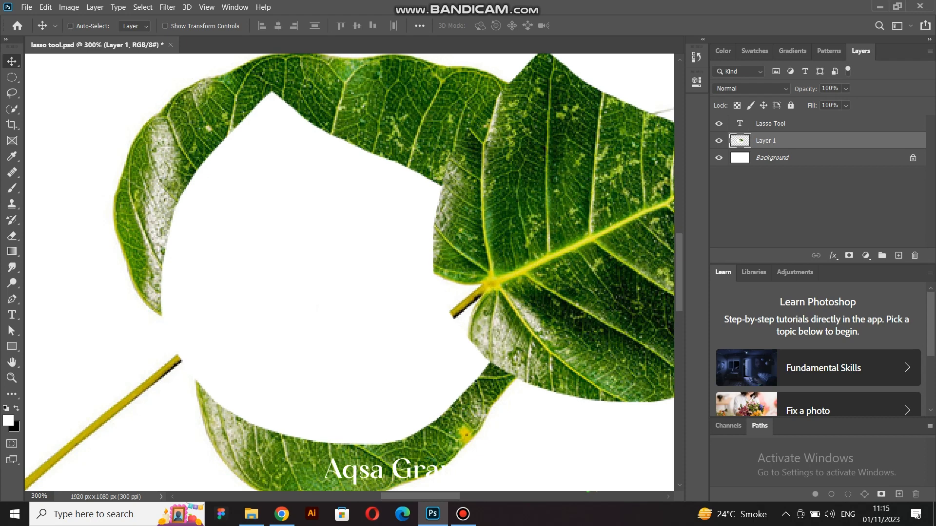
{"action": "key", "text": "ctrl+minus"}
{"action": "key", "text": "ctrl+minus"}
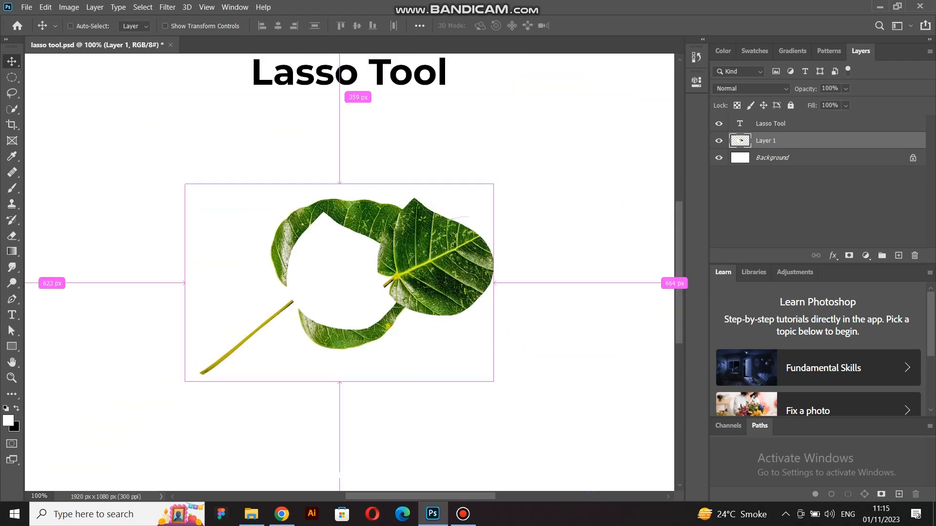
Save the document lasso tool.psd.
{"action": "key", "text": "ctrl+s"}
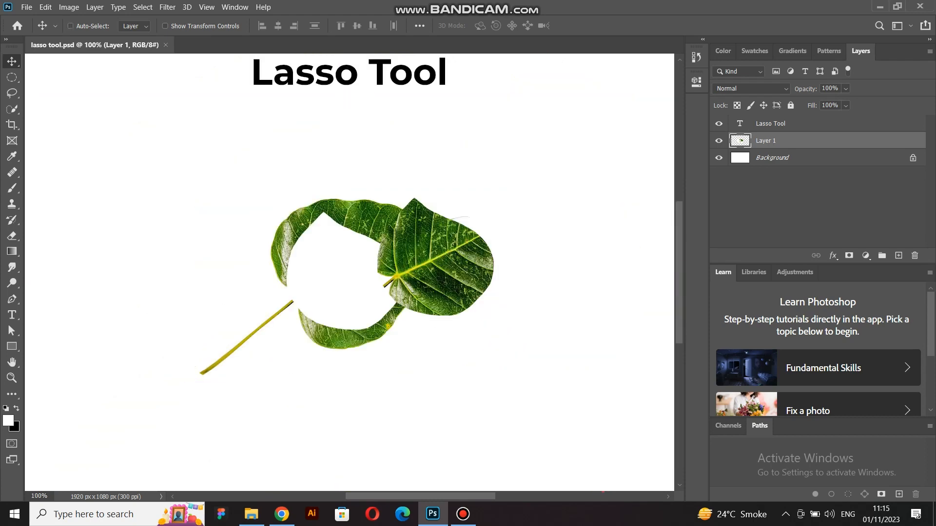
{"action": "scroll", "coordinate": [349, 273], "scroll_direction": "down", "scroll_amount": 2}
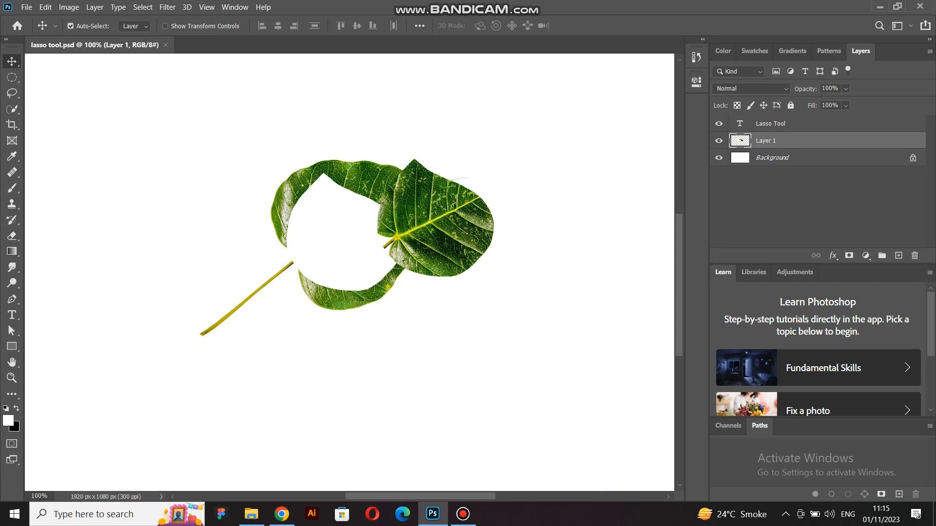
{"action": "scroll", "coordinate": [349, 273], "scroll_direction": "up", "scroll_amount": 2}
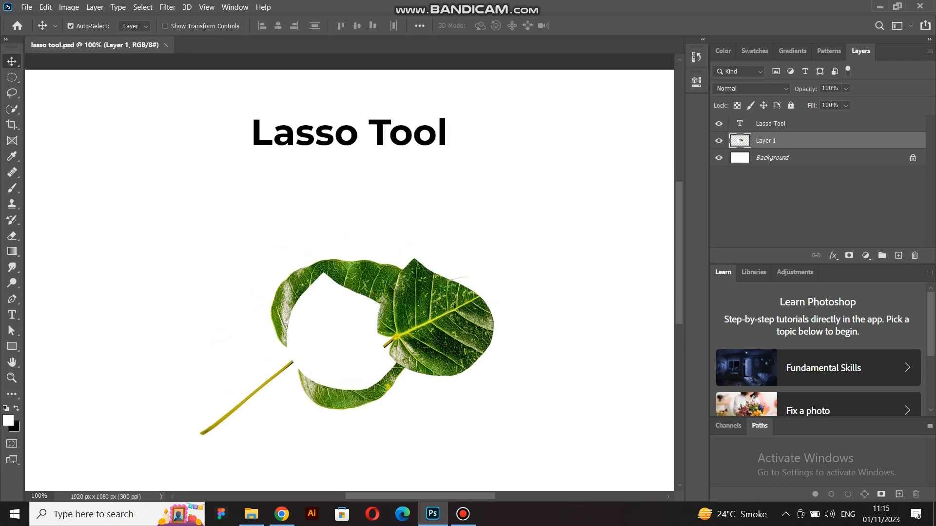
{"action": "key", "text": "ctrl+minus"}
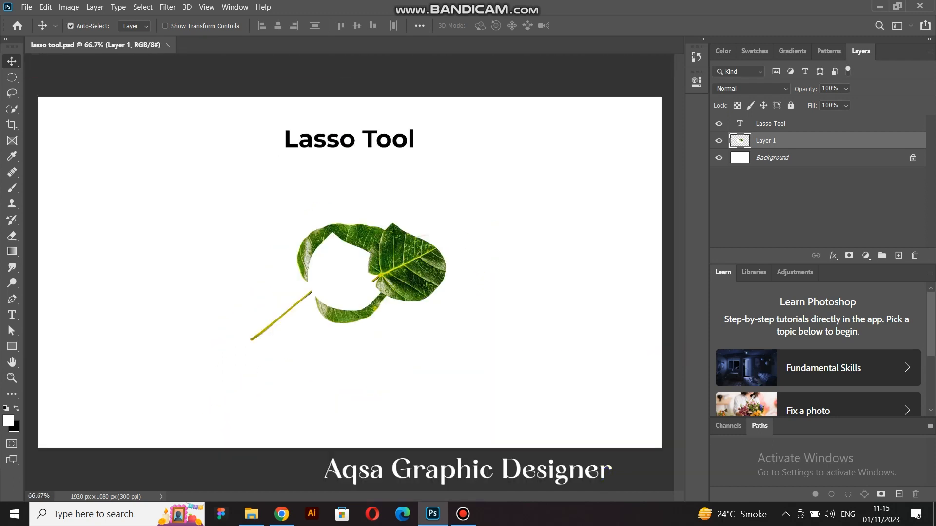
Undo the layer shift, the deselection and the piece's move to restore the whole leaf with its middle selected.
{"action": "key", "text": "ctrl"}
{"action": "key", "text": "ctrl+z"}
{"action": "key", "text": "ctrl+z"}
{"action": "key", "text": "ctrl+z"}
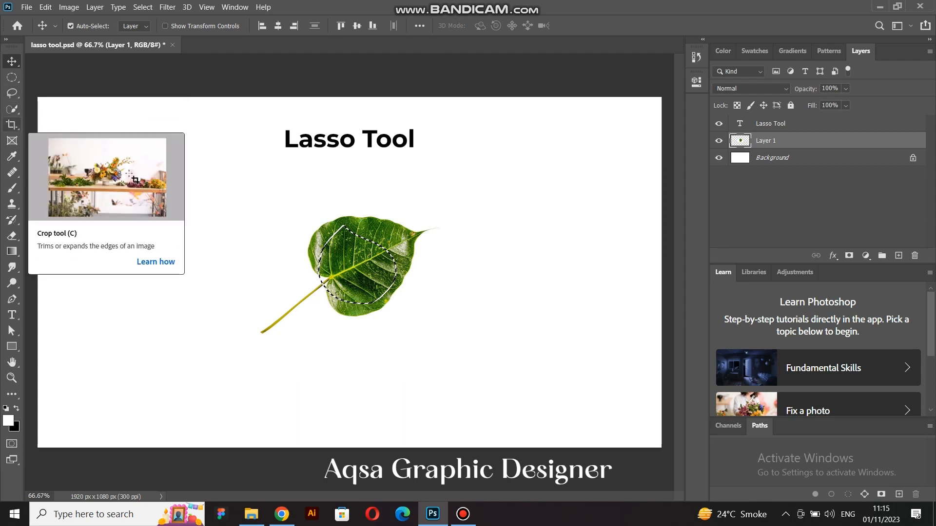
Set the Lasso tool's Feather to 10 px.
{"action": "left_click", "coordinate": [12, 92]}
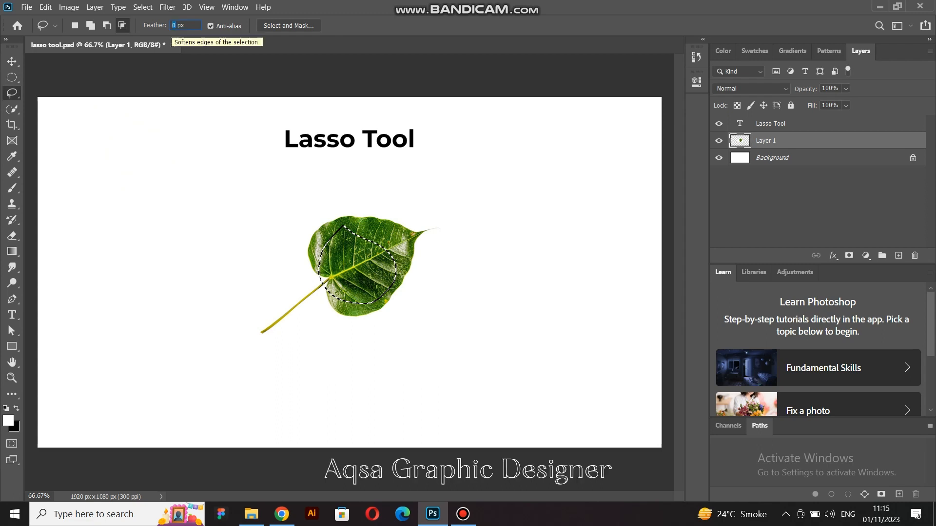
{"action": "type", "text": "1"}
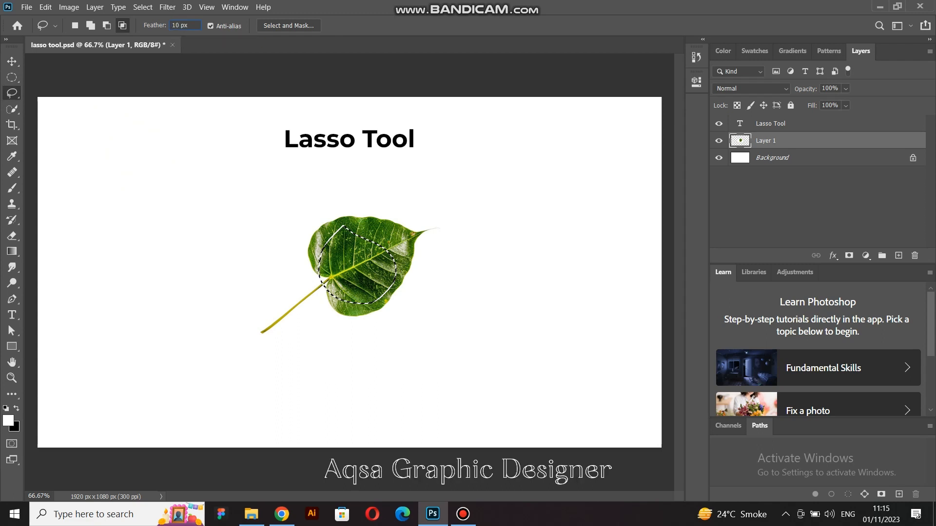
{"action": "key", "text": "Return"}
Lasso most of the leaf with the 10 px feather and move the piece right, away from the stem and left edge.
{"action": "left_click_drag", "start_coordinate": [396, 211], "coordinate": [335, 209]}
{"action": "mouse_move", "coordinate": [422, 244]}
{"action": "left_mouse_down"}
{"action": "mouse_move", "coordinate": [350, 332]}
{"action": "mouse_move", "coordinate": [342, 211]}
{"action": "mouse_move", "coordinate": [416, 228]}
{"action": "mouse_move", "coordinate": [375, 223]}
{"action": "mouse_move", "coordinate": [409, 212]}
{"action": "left_mouse_up"}
{"action": "key", "text": "v"}
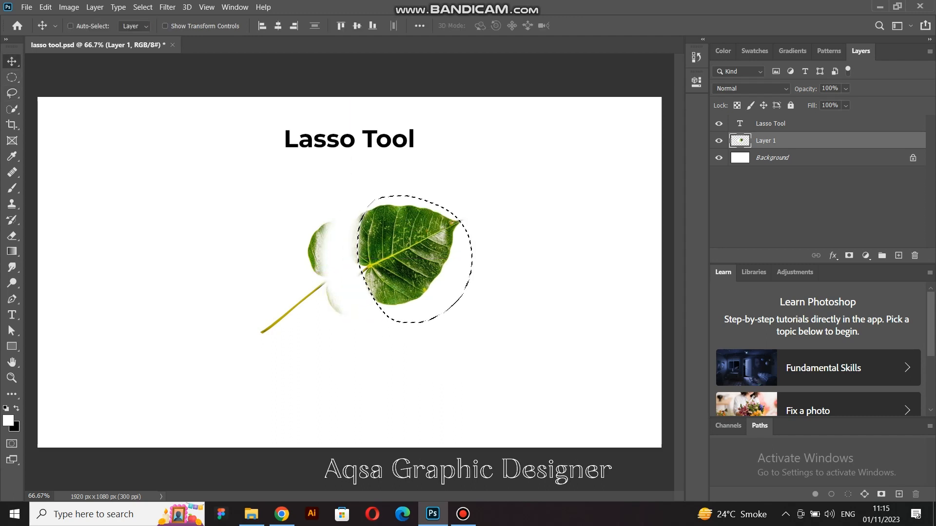
{"action": "key", "text": "ctrl+plus"}
{"action": "key", "text": "ctrl+plus"}
{"action": "key", "text": "ctrl"}
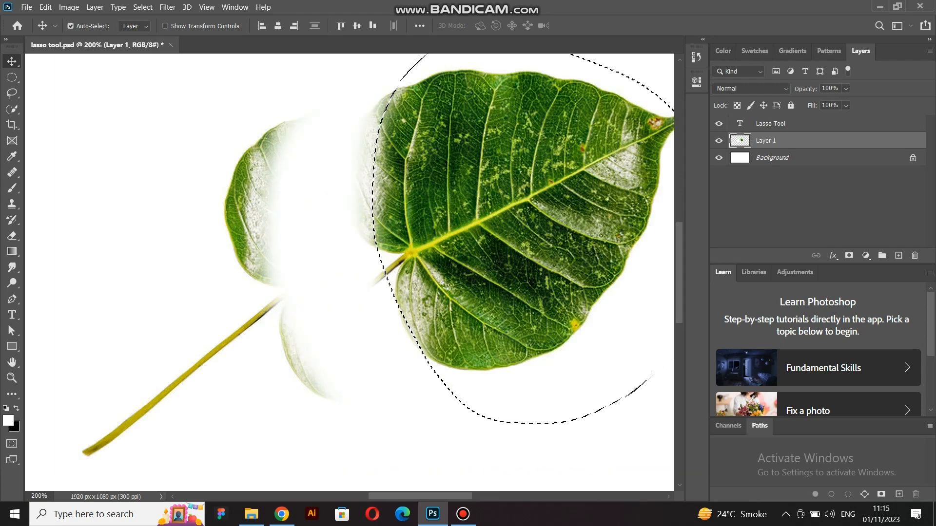
Set the Lasso tool's Feather to 0 px and undo the move of the feathered leaf piece.
{"action": "left_click", "coordinate": [12, 92]}
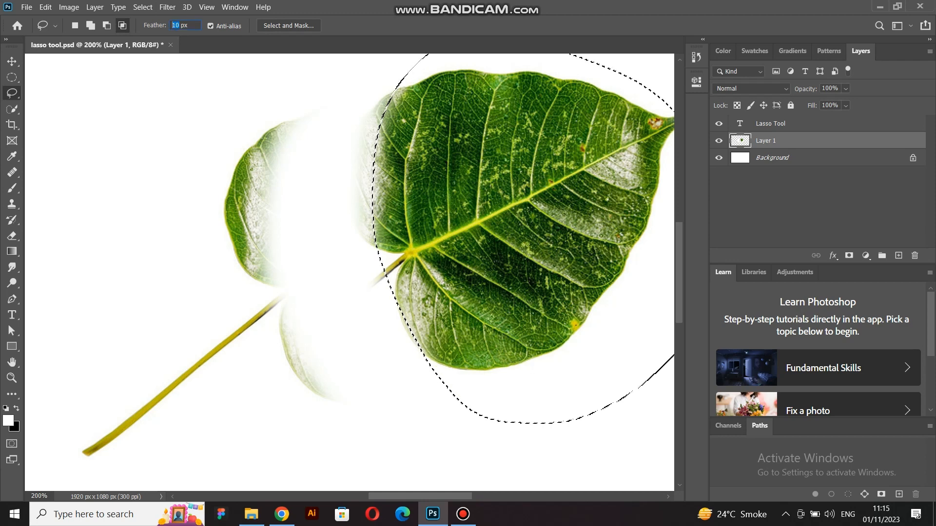
{"action": "left_click", "coordinate": [179, 26]}
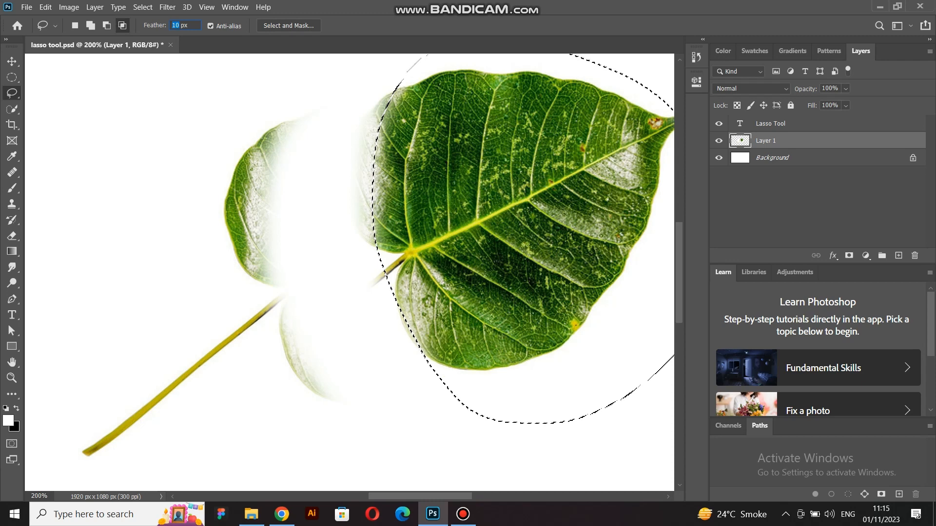
{"action": "key", "text": "v"}
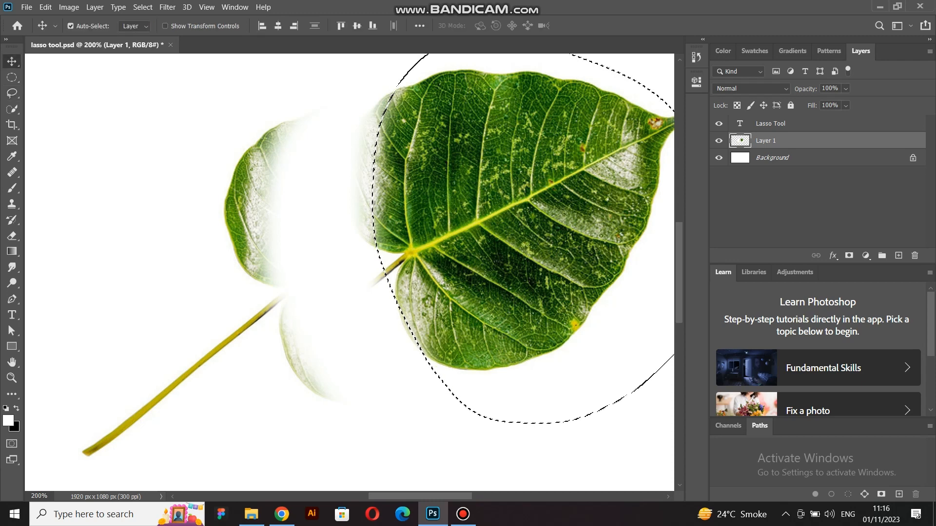
{"action": "key", "text": "ctrl+z"}
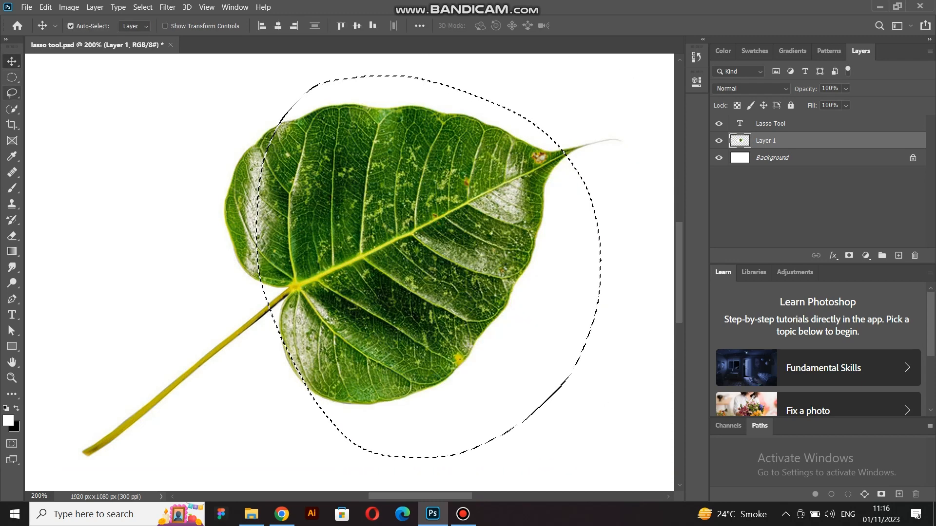
Intersect the current selection with a freehand Lasso loop around the upper middle of the leaf.
{"action": "key", "text": "l"}
{"action": "left_click_drag", "start_coordinate": [258, 106], "coordinate": [249, 148]}
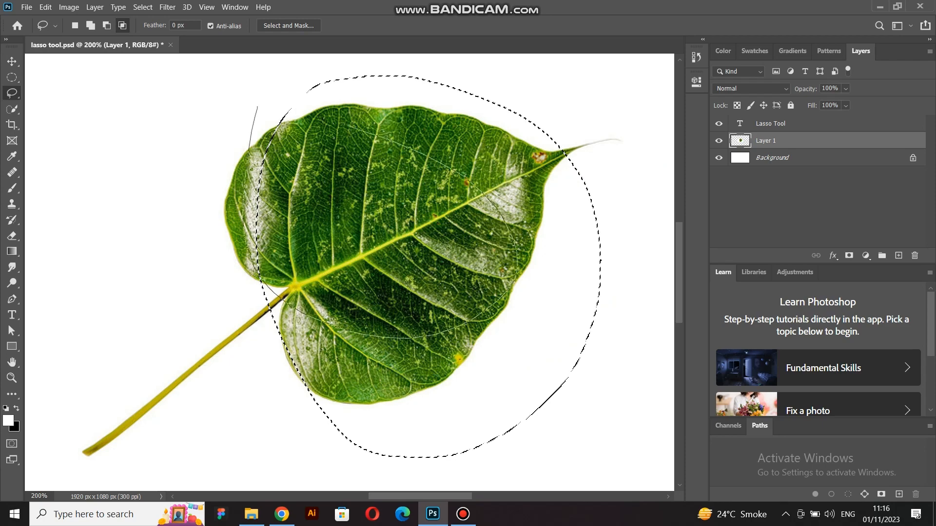
{"action": "left_click_drag", "start_coordinate": [291, 113], "coordinate": [258, 107]}
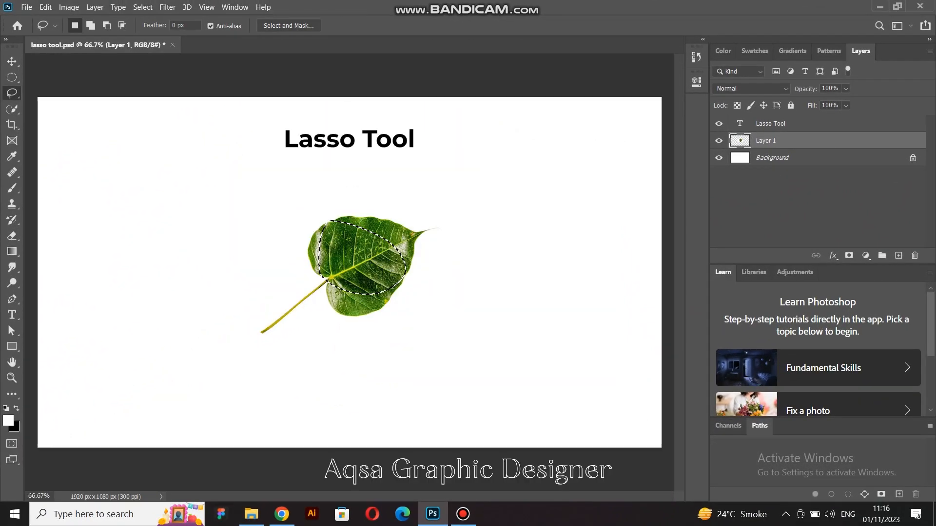
Deselect, move the title and leaf to the left part of the canvas, and duplicate both to their right.
{"action": "key", "text": "ctrl+d"}
{"action": "left_click_drag", "start_coordinate": [376, 139], "coordinate": [168, 139]}
{"action": "mouse_move", "coordinate": [366, 272]}
{"action": "left_mouse_down"}
{"action": "mouse_move", "coordinate": [160, 272]}
{"action": "mouse_move", "coordinate": [394, 272]}
{"action": "left_mouse_up"}
{"action": "left_click_drag", "start_coordinate": [191, 139], "coordinate": [397, 140]}
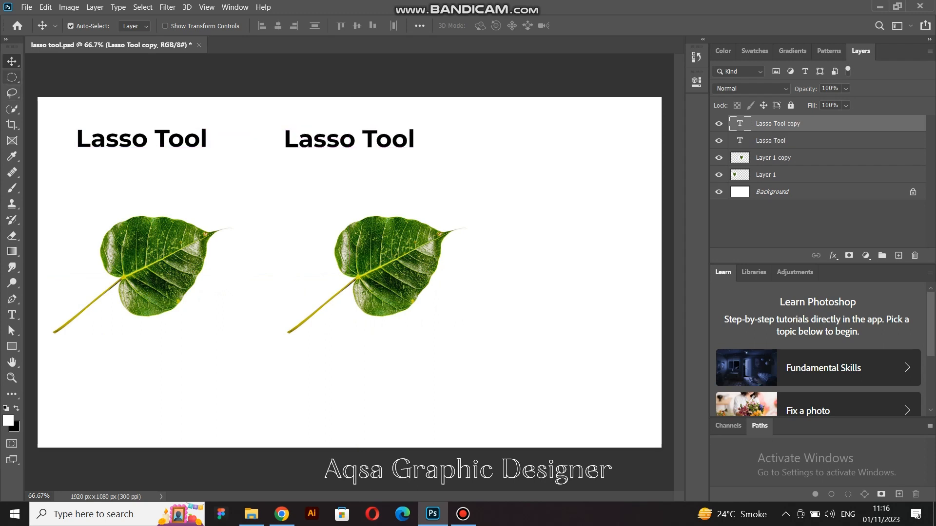
Change the duplicated title's text to "Polygonal Lasso Tool".
{"action": "right_click", "coordinate": [11, 93]}
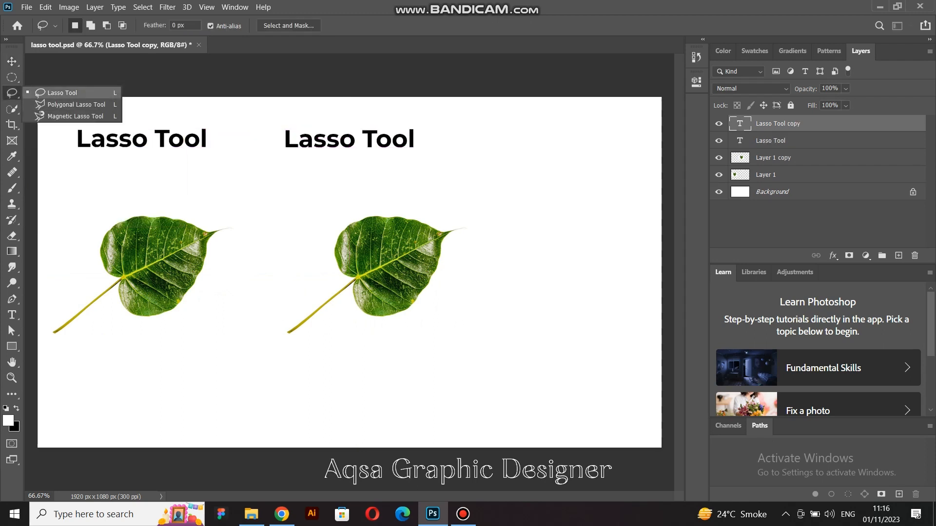
{"action": "left_click", "coordinate": [76, 104]}
{"action": "key", "text": "v"}
{"action": "double_click", "coordinate": [319, 140]}
{"action": "type", "text": "Polygonal Lass"}
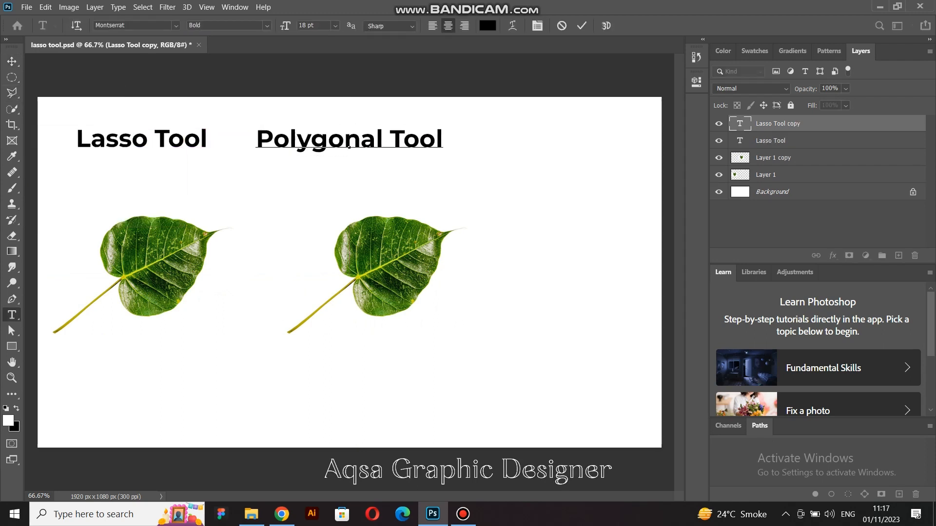
{"action": "type", "text": "o"}
{"action": "left_click", "coordinate": [11, 62]}
Outline most of the second leaf with a five-sided Polygonal Lasso selection.
{"action": "right_click", "coordinate": [11, 93]}
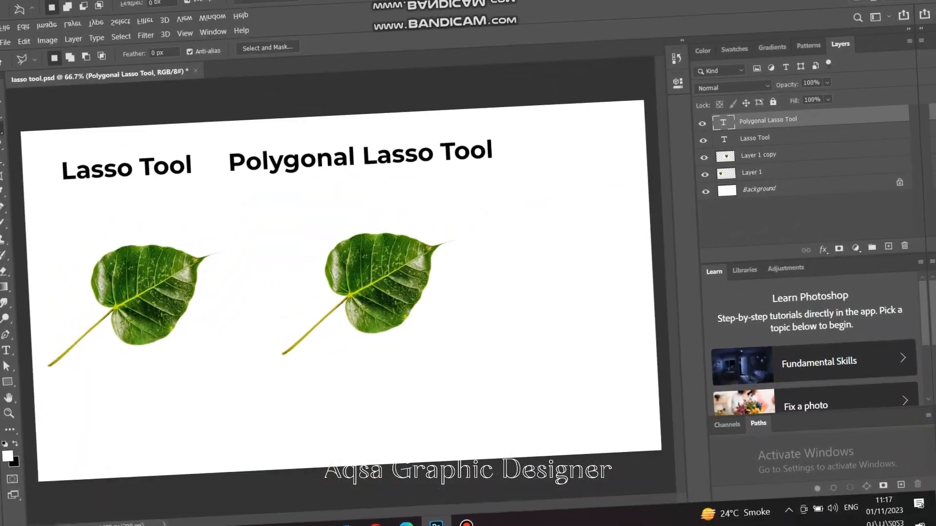
{"action": "left_click", "coordinate": [352, 211]}
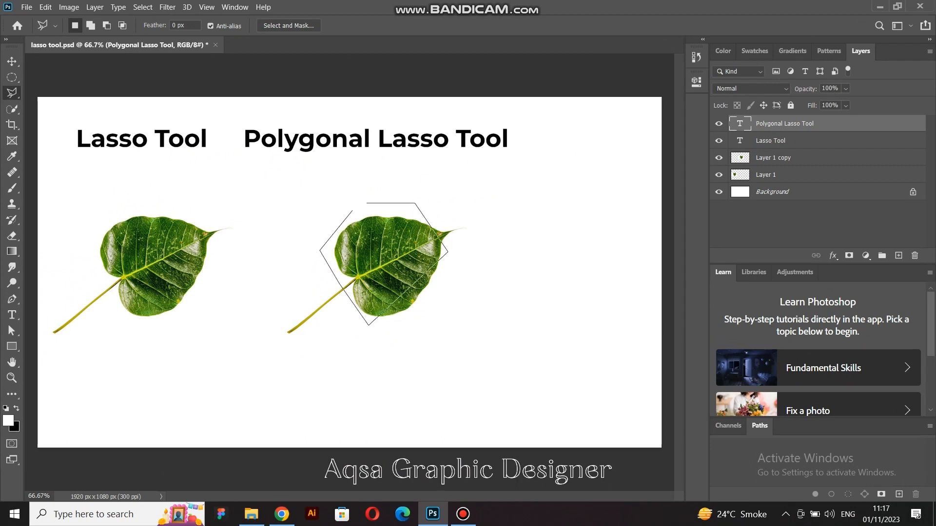
{"action": "left_click", "coordinate": [352, 211]}
Try to move the selected area up and right with the Polygonal Lasso Tool text layer active, and undo the attempt.
{"action": "key", "text": "v"}
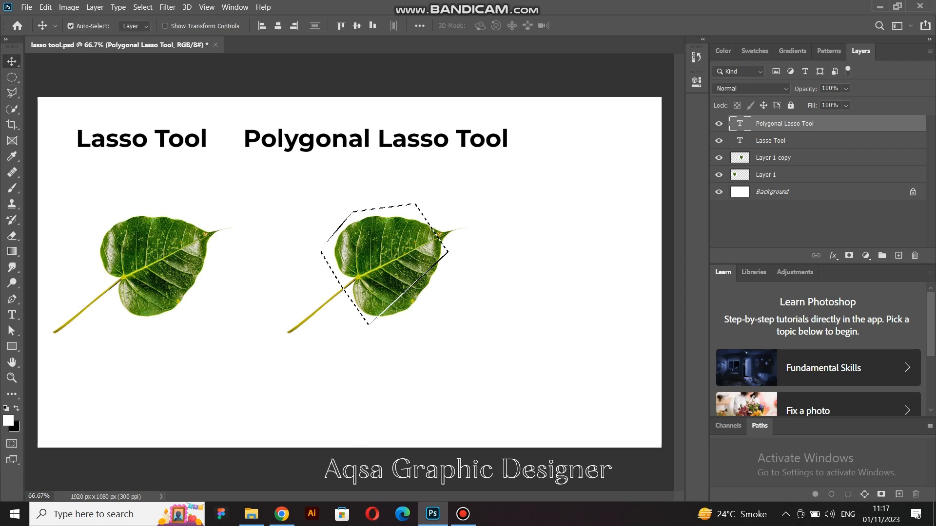
{"action": "left_click_drag", "start_coordinate": [384, 251], "coordinate": [409, 227]}
{"action": "key", "text": "ctrl+z"}
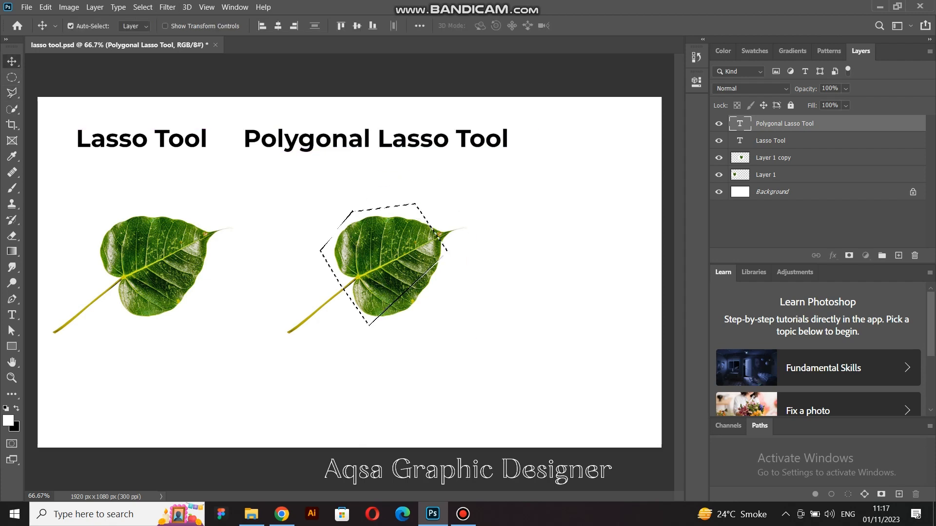
Make Layer 1 copy active, try moving the selected leaf piece upward, undo the move and deselect.
{"action": "key", "text": "alt+["}
{"action": "key", "text": "alt+["}
{"action": "mouse_move", "coordinate": [394, 258]}
{"action": "left_mouse_down"}
{"action": "mouse_move", "coordinate": [418, 233]}
{"action": "mouse_move", "coordinate": [392, 246]}
{"action": "left_mouse_up"}
{"action": "key", "text": "ctrl+z"}
{"action": "key", "text": "ctrl+d"}
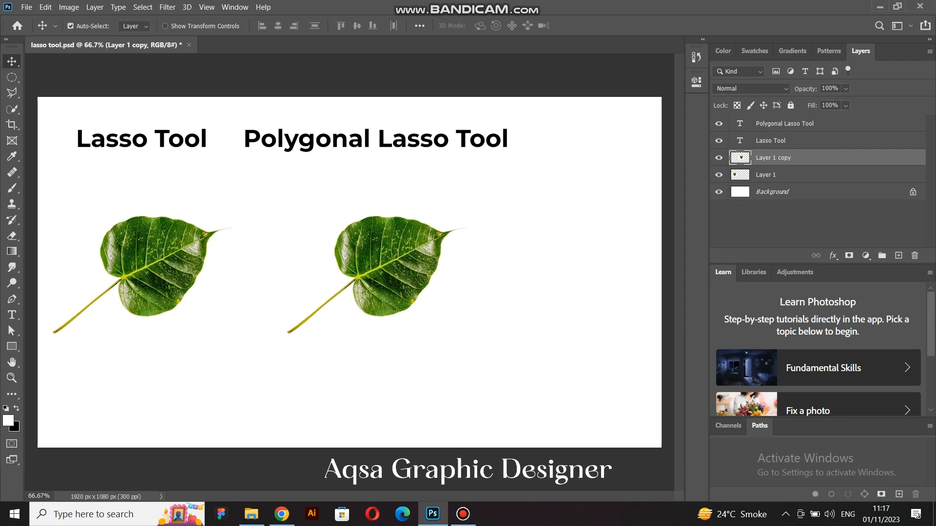
Select a four-sided area across the left and middle of the second leaf with the Polygonal Lasso tool.
{"action": "key", "text": "l"}
{"action": "right_click", "coordinate": [12, 92]}
{"action": "left_click", "coordinate": [74, 104]}
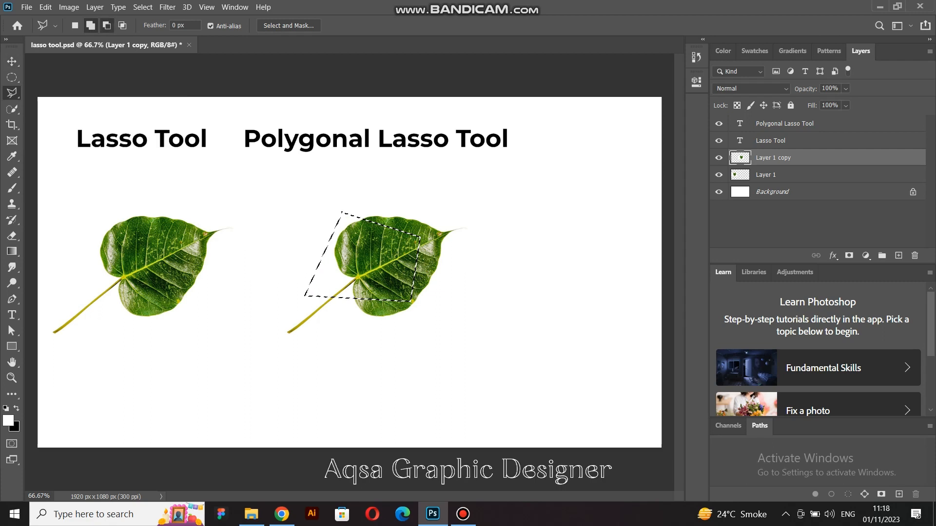
Subtract a polygonal area covering the upper middle of the second leaf from the selection.
{"action": "left_click", "coordinate": [107, 25]}
{"action": "left_click", "coordinate": [359, 198]}
{"action": "left_click", "coordinate": [358, 200]}
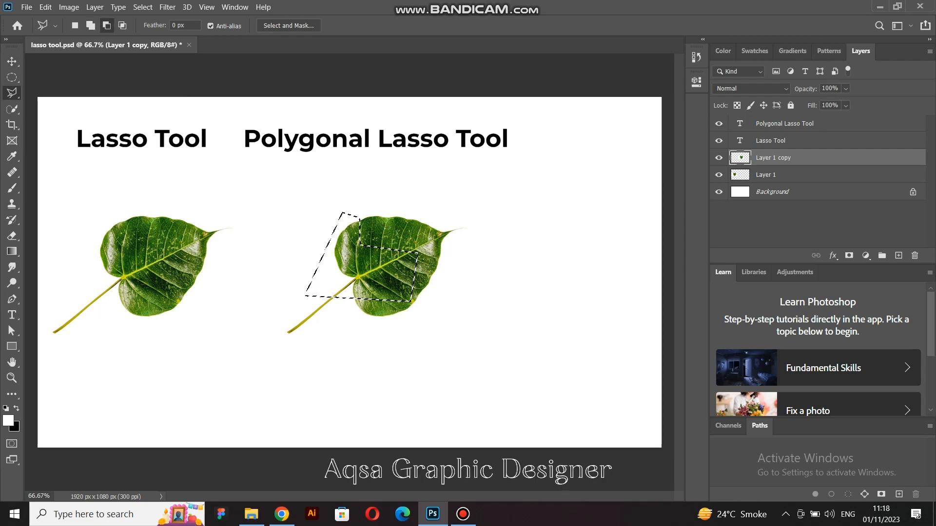
Intersect the selection with a polygon over the left side of the second leaf.
{"action": "left_click", "coordinate": [123, 25]}
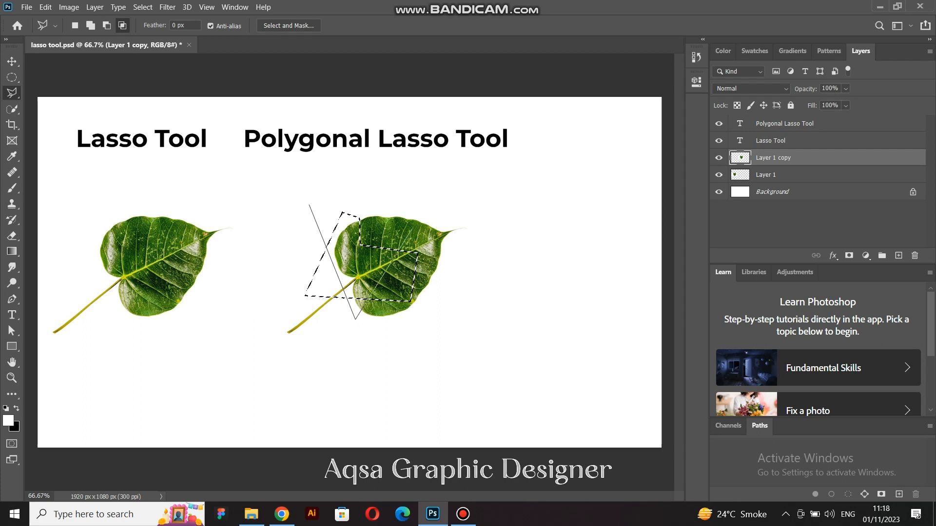
{"action": "left_click", "coordinate": [311, 205]}
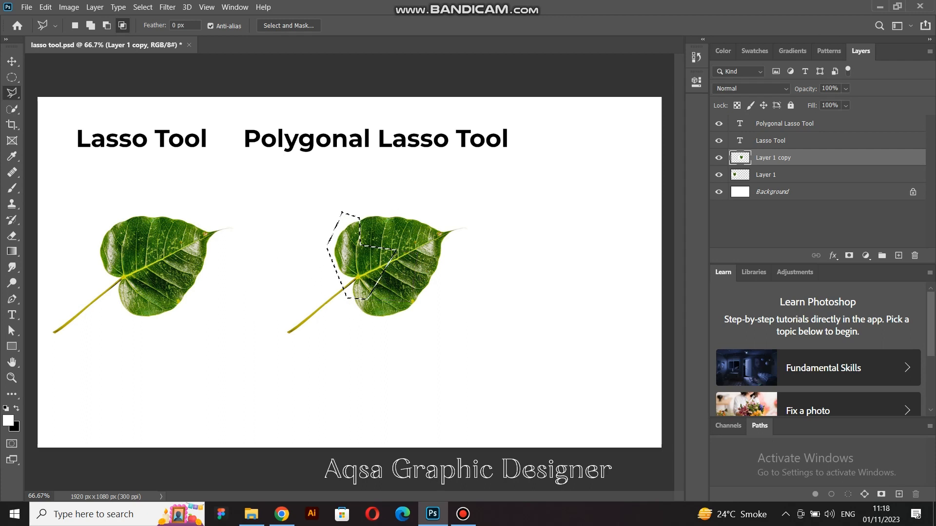
Set the Polygonal Lasso's Feather to 9 px, outline the second leaf with a four-point polygon, and deselect.
{"action": "type", "text": "9"}
{"action": "left_click", "coordinate": [336, 203]}
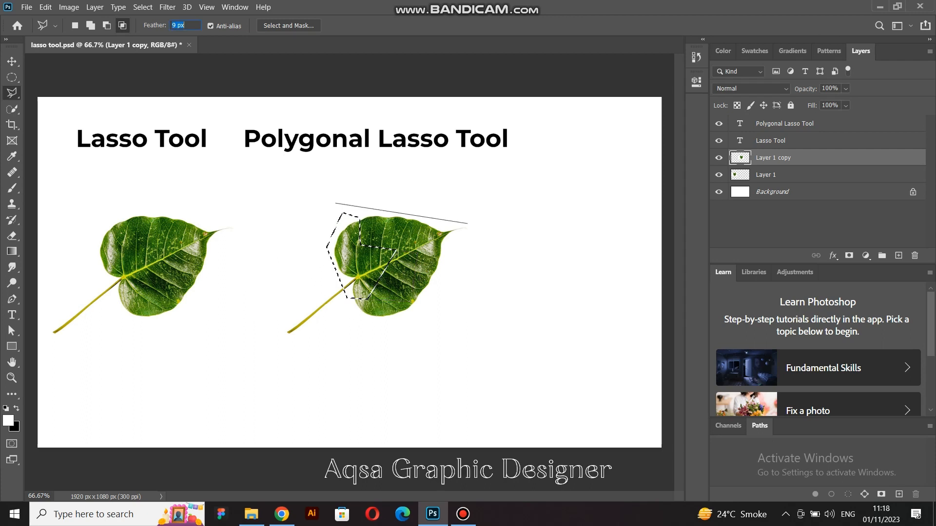
{"action": "left_click", "coordinate": [479, 229]}
{"action": "left_click", "coordinate": [423, 338]}
{"action": "left_click", "coordinate": [279, 293]}
{"action": "left_click", "coordinate": [335, 203]}
{"action": "key", "text": "ctrl+d"}
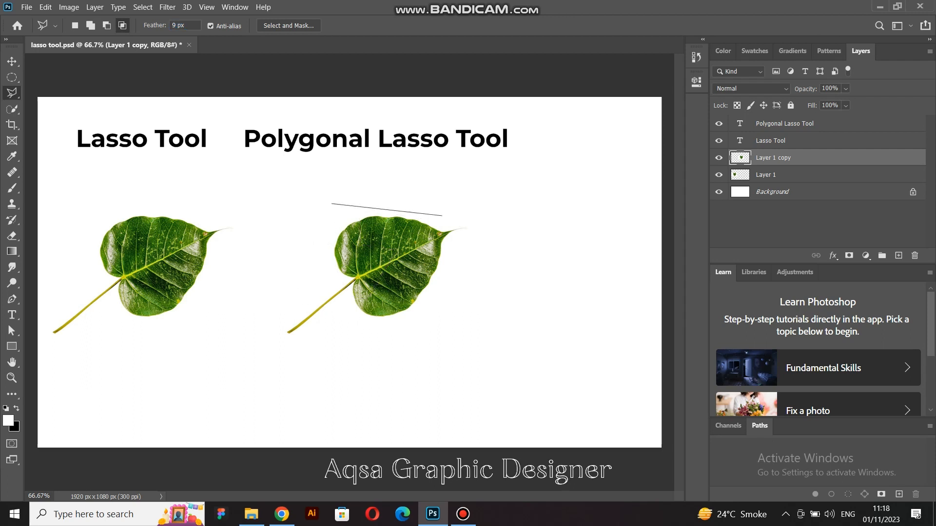
Outline the second leaf and the upper part of its stem with a five-sided Polygonal Lasso selection feathered 9 px.
{"action": "left_click", "coordinate": [489, 215]}
{"action": "left_click", "coordinate": [463, 320]}
{"action": "left_click", "coordinate": [331, 331]}
{"action": "left_click", "coordinate": [301, 261]}
{"action": "left_click", "coordinate": [336, 204]}
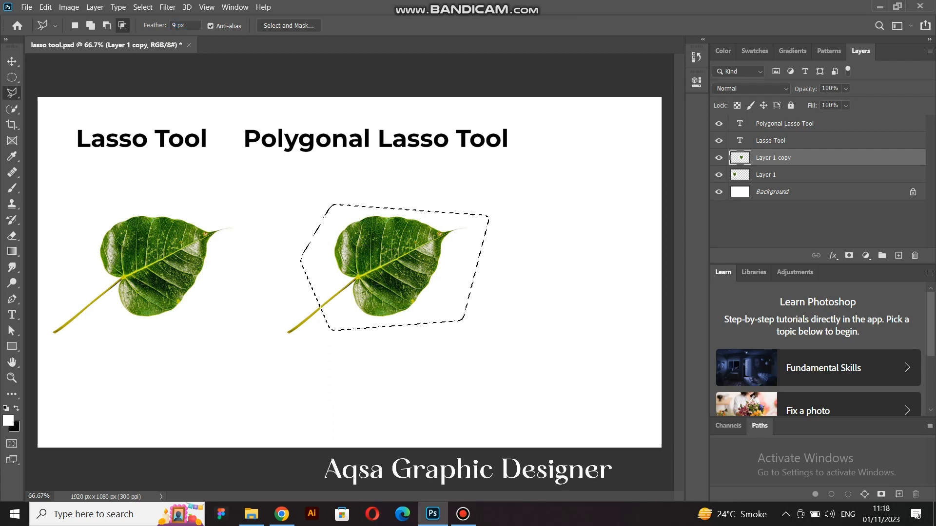
Move the selected leaf piece slightly up and right, and inspect the feathered break in the stem.
{"action": "key", "text": "v"}
{"action": "mouse_move", "coordinate": [401, 230]}
{"action": "left_mouse_down"}
{"action": "mouse_move", "coordinate": [433, 214]}
{"action": "mouse_move", "coordinate": [408, 218]}
{"action": "left_mouse_up"}
{"action": "key", "text": "ctrl+plus"}
{"action": "key", "text": "ctrl+plus"}
{"action": "key", "text": "ctrl+plus"}
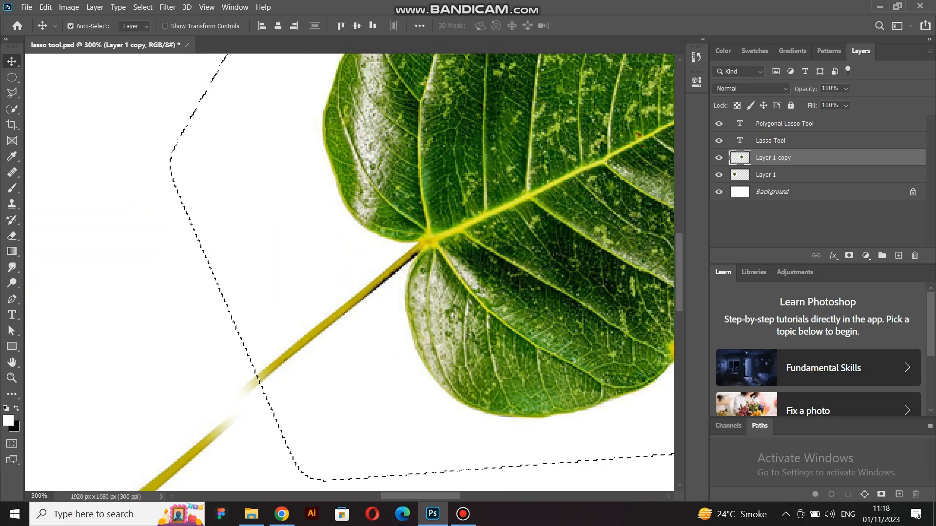
{"action": "scroll", "coordinate": [349, 272], "scroll_direction": "down", "scroll_amount": 2}
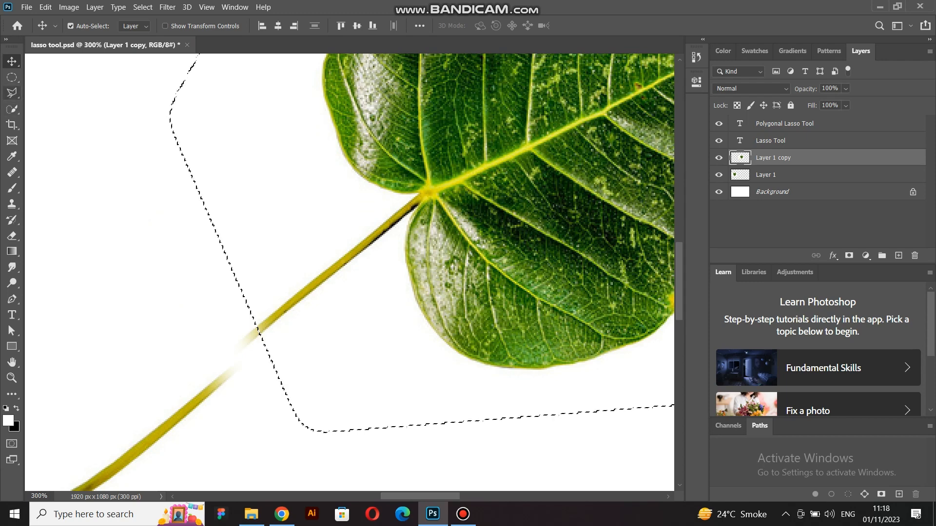
Set the Polygonal Lasso tool's Feather to 0 px.
{"action": "left_click", "coordinate": [11, 93]}
{"action": "left_click", "coordinate": [59, 104]}
{"action": "double_click", "coordinate": [174, 25]}
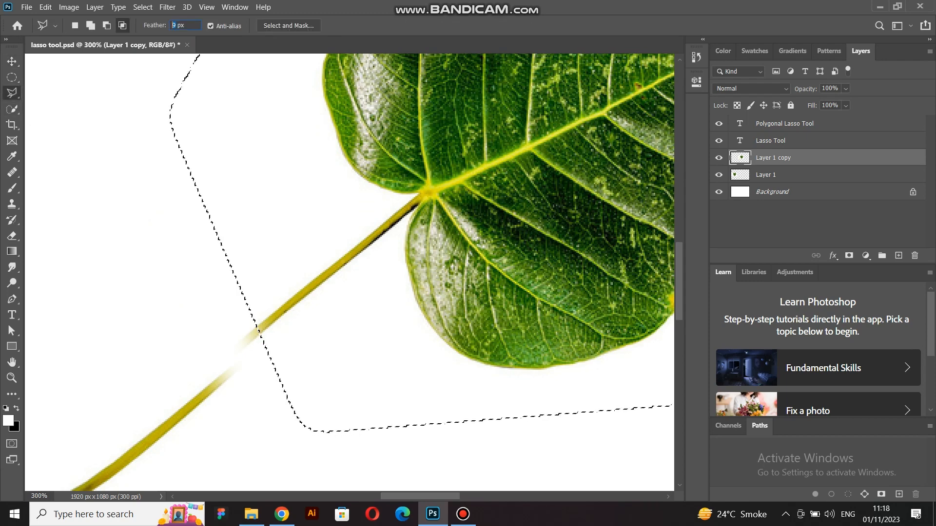
{"action": "key", "text": "Return"}
Undo the move of the feathered leaf piece and clear the selection.
{"action": "key", "text": "v"}
{"action": "key", "text": "ctrl+minus"}
{"action": "key", "text": "ctrl+minus"}
{"action": "key", "text": "ctrl+minus"}
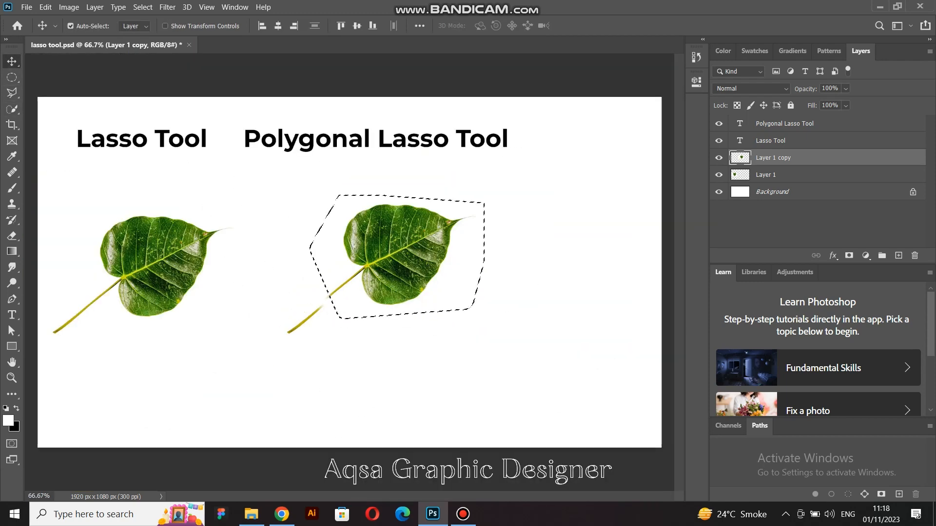
{"action": "key", "text": "ctrl+z"}
{"action": "key", "text": "ctrl+d"}
Select a four-sided area in the upper middle of the second leaf with the unfeathered Polygonal Lasso.
{"action": "left_click", "coordinate": [12, 93]}
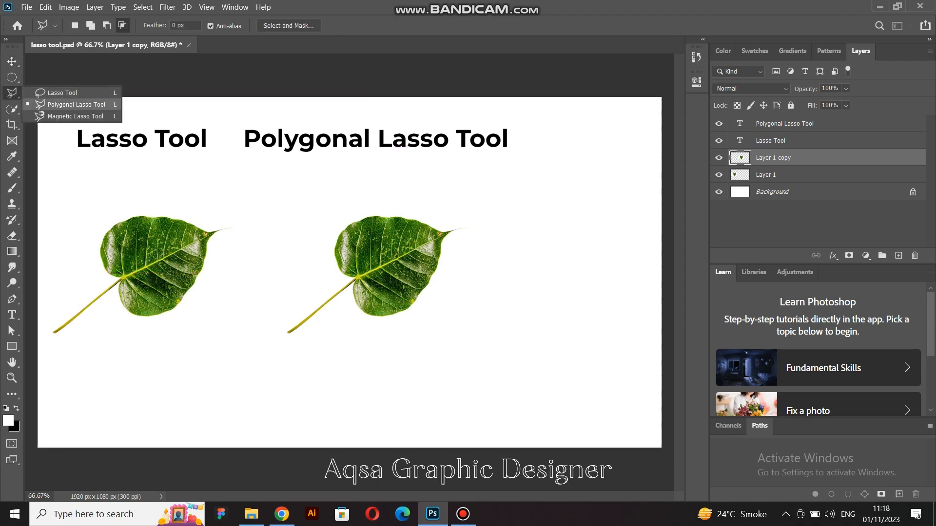
{"action": "left_click", "coordinate": [76, 104]}
{"action": "left_click", "coordinate": [407, 263]}
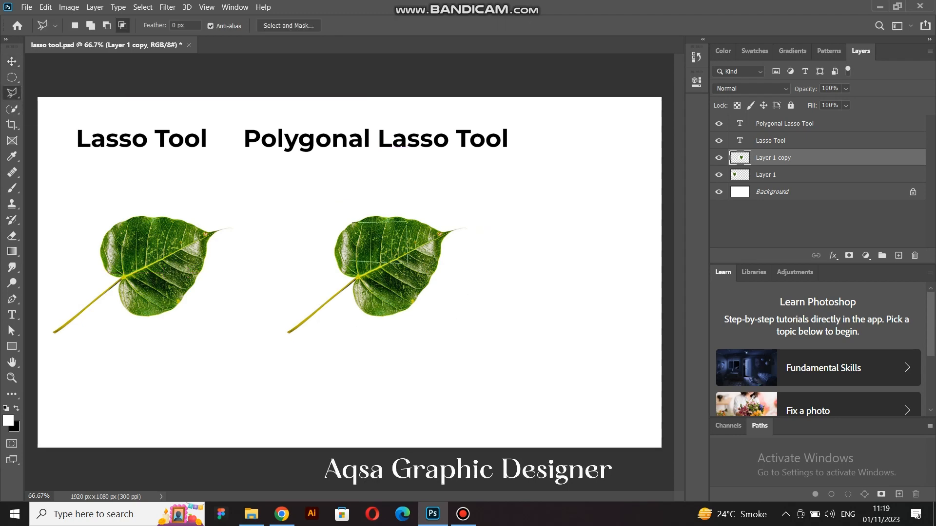
{"action": "left_click", "coordinate": [344, 259]}
Move the selected piece down and left within the second leaf, and lock Layer 1 copy.
{"action": "key", "text": "v"}
{"action": "key", "text": "ctrl+plus"}
{"action": "key", "text": "ctrl+plus"}
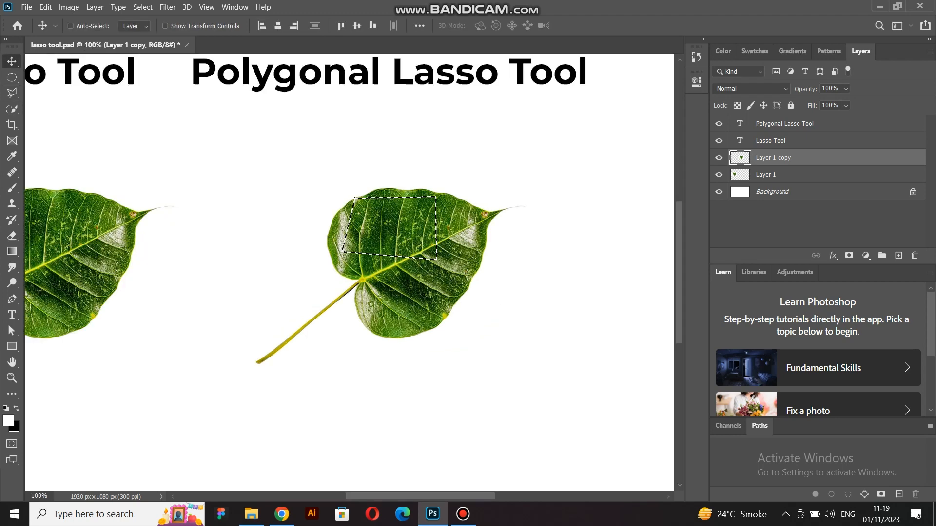
{"action": "left_click_drag", "start_coordinate": [456, 195], "coordinate": [440, 246]}
{"action": "left_click_drag", "start_coordinate": [466, 149], "coordinate": [556, 188]}
{"action": "mouse_move", "coordinate": [355, 125]}
{"action": "left_mouse_down"}
{"action": "mouse_move", "coordinate": [551, 225]}
{"action": "mouse_move", "coordinate": [395, 156]}
{"action": "mouse_move", "coordinate": [451, 210]}
{"action": "mouse_move", "coordinate": [354, 157]}
{"action": "mouse_move", "coordinate": [618, 263]}
{"action": "mouse_move", "coordinate": [618, 239]}
{"action": "left_mouse_up"}
{"action": "left_click", "coordinate": [790, 105]}
Set the Polygonal Lasso tool's Feather to 20 px.
{"action": "right_click", "coordinate": [11, 93]}
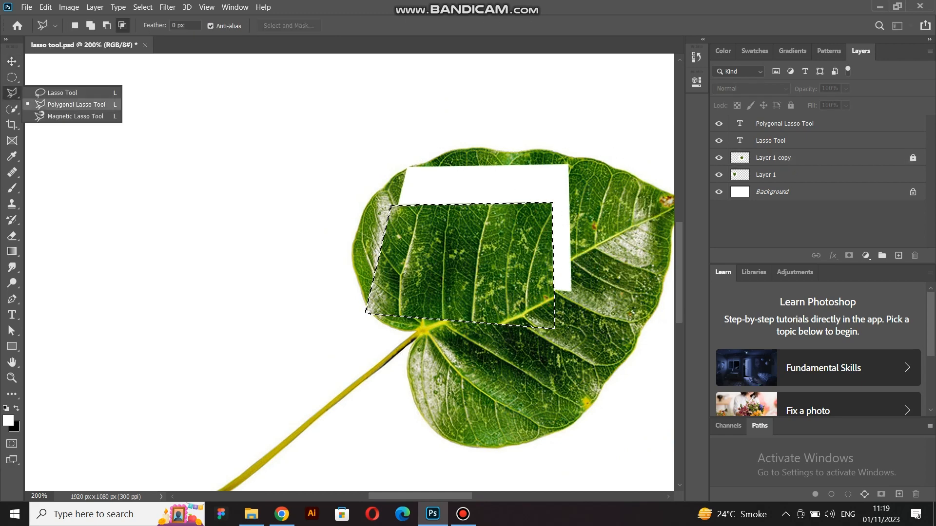
{"action": "left_click", "coordinate": [53, 100]}
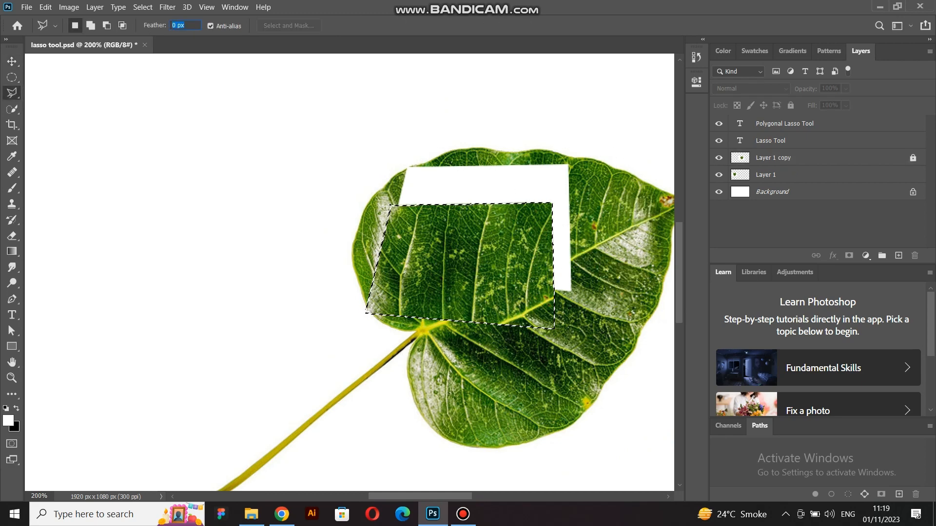
{"action": "type", "text": "1"}
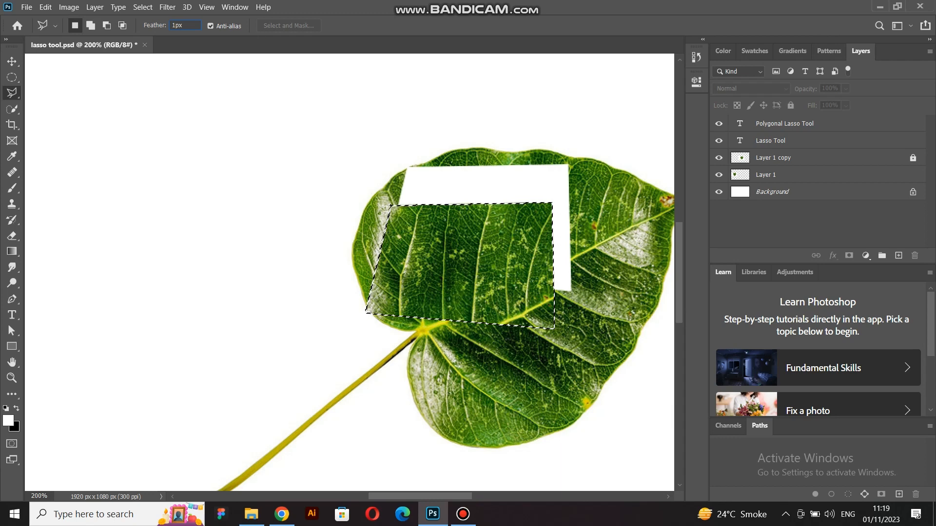
{"action": "key", "text": "Up"}
{"action": "double_click", "coordinate": [177, 25]}
{"action": "left_click_drag", "start_coordinate": [180, 26], "coordinate": [171, 26]}
Try to move the selected leaf piece, and make Layer 1 copy the active layer.
{"action": "key", "text": "v"}
{"action": "left_click", "coordinate": [468, 266]}
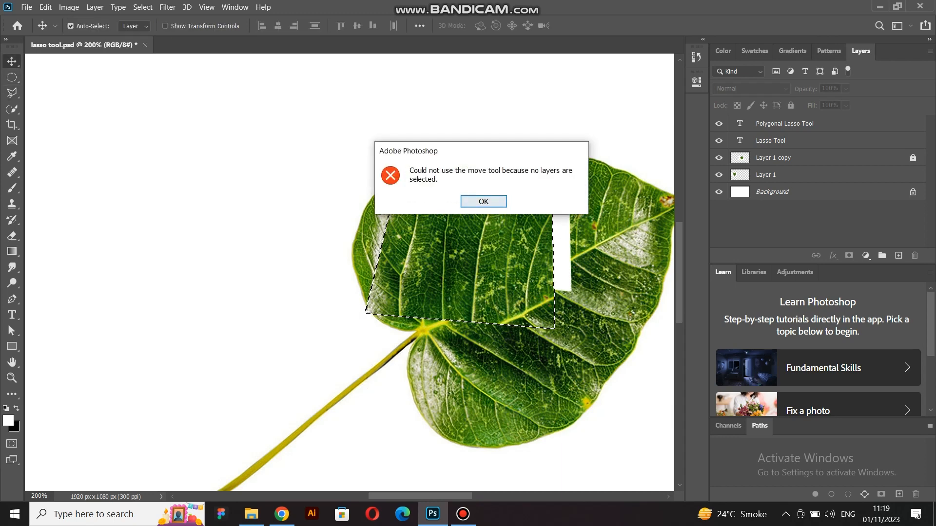
{"action": "key", "text": "Return"}
{"action": "left_click", "coordinate": [773, 158]}
Undo the layer lock, the piece's move and the polygonal selection to restore the whole second leaf.
{"action": "key", "text": "ctrl+z"}
{"action": "key", "text": "ctrl+z"}
{"action": "key", "text": "ctrl+z"}
{"action": "key", "text": "ctrl+z"}
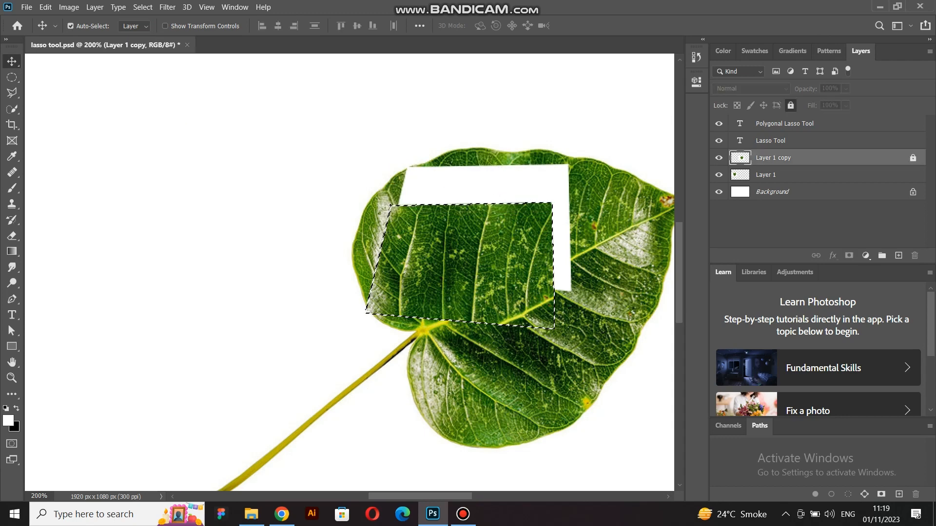
{"action": "key", "text": "ctrl+z"}
{"action": "key", "text": "ctrl+z"}
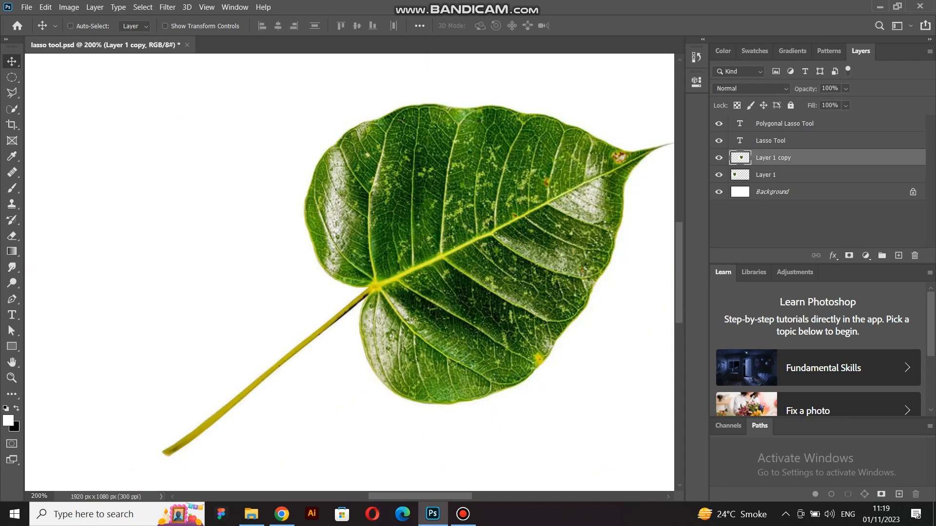
Select an area across the second leaf with the Polygonal Lasso at 20 px Feather and move the piece outside the leaf.
{"action": "right_click", "coordinate": [12, 92]}
{"action": "left_click", "coordinate": [54, 105]}
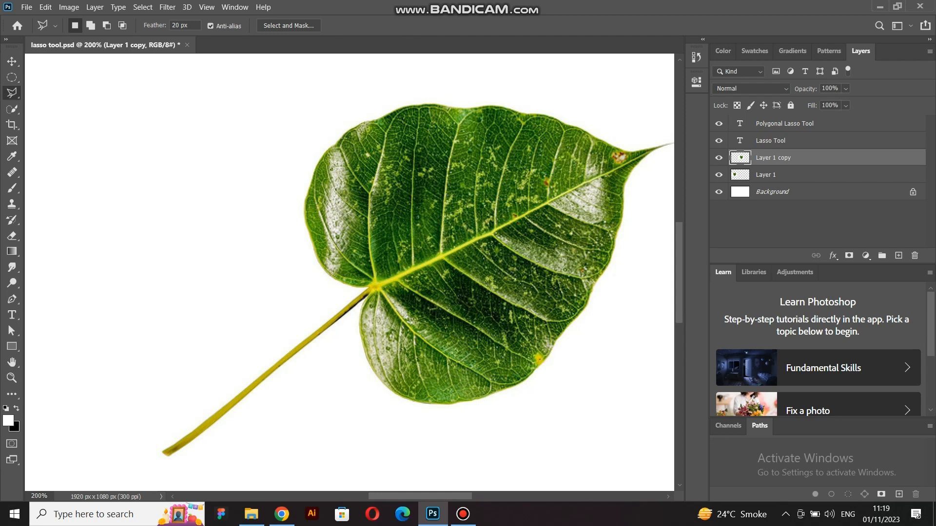
{"action": "left_click", "coordinate": [621, 209]}
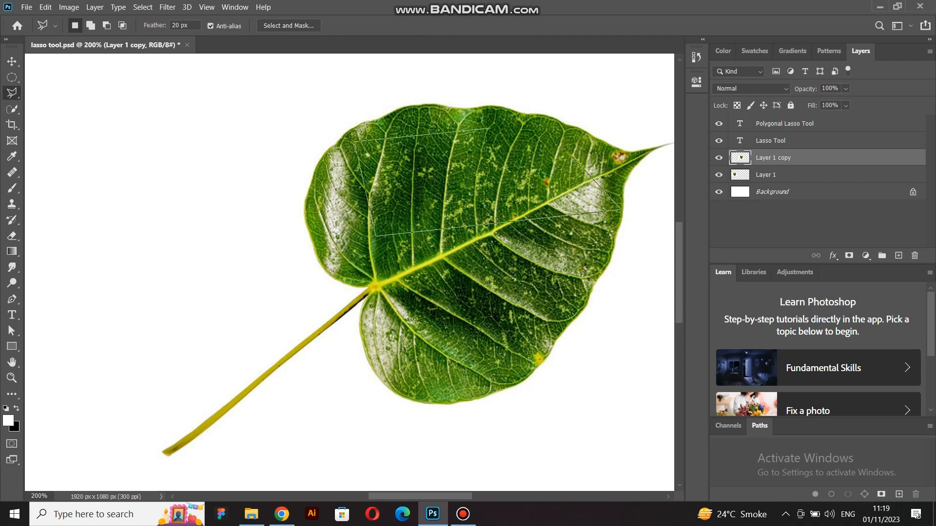
{"action": "left_click", "coordinate": [375, 236]}
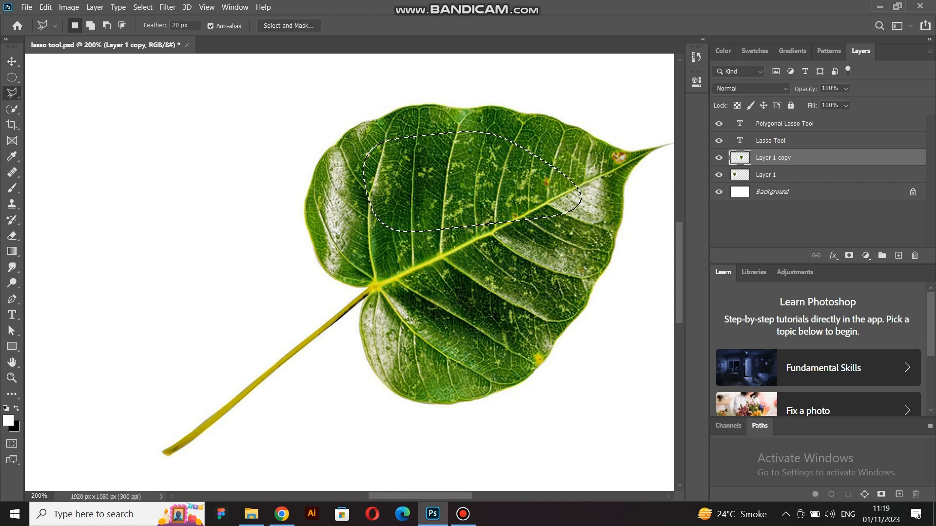
{"action": "left_click", "coordinate": [12, 61]}
{"action": "left_click_drag", "start_coordinate": [473, 181], "coordinate": [159, 245]}
Set the Polygonal Lasso tool's Feather to 0 px.
{"action": "right_click", "coordinate": [12, 93]}
{"action": "left_click", "coordinate": [54, 102]}
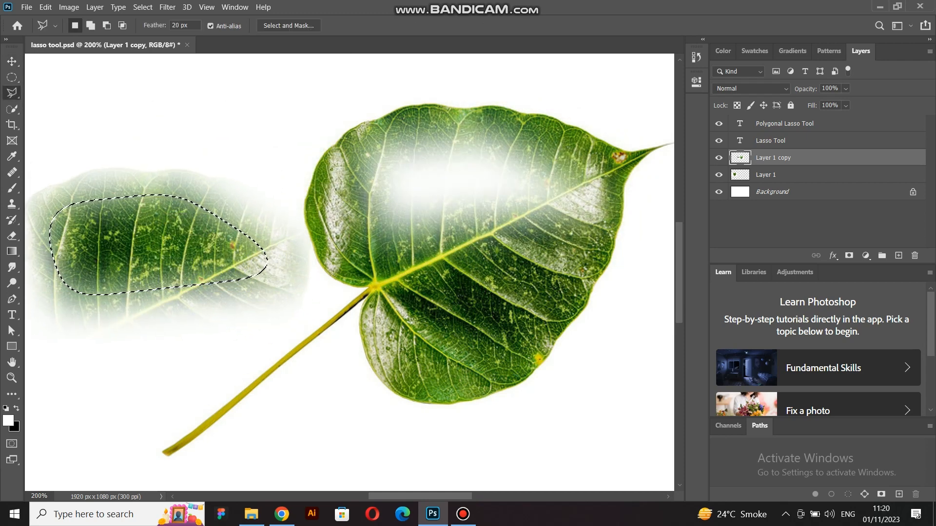
{"action": "left_click", "coordinate": [12, 62]}
{"action": "right_click", "coordinate": [12, 92]}
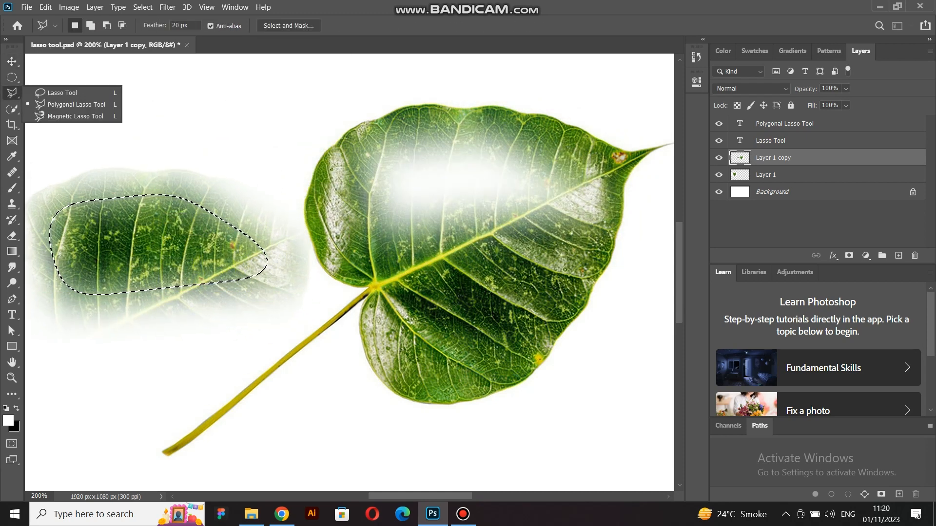
{"action": "left_click", "coordinate": [54, 104]}
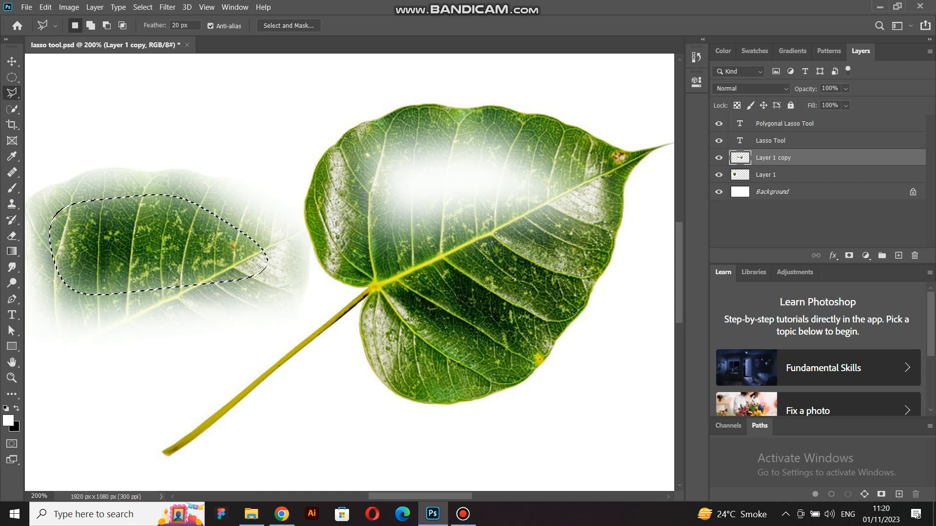
{"action": "double_click", "coordinate": [176, 25]}
{"action": "type", "text": "0"}
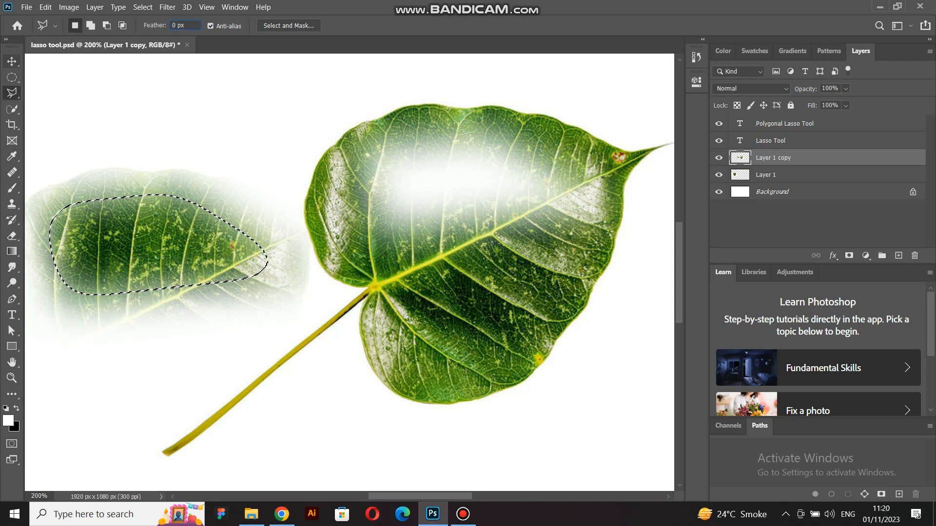
Undo the feathered piece's move and its selection to restore the whole second leaf.
{"action": "left_click", "coordinate": [12, 61]}
{"action": "key", "text": "ctrl+z"}
{"action": "key", "text": "ctrl+z"}
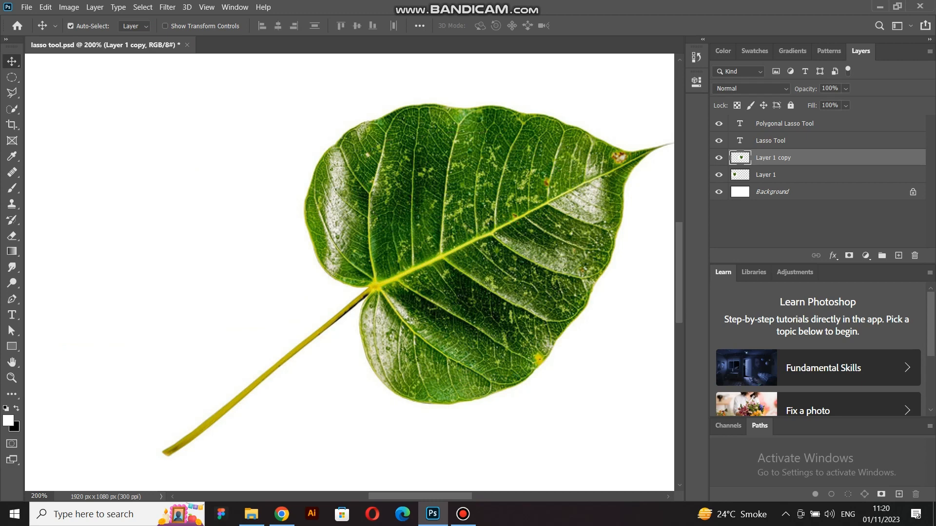
Turn off Anti-alias for the Polygonal Lasso and outline a four-sided area across the upper part of the second leaf.
{"action": "scroll", "coordinate": [349, 272], "scroll_direction": "right", "scroll_amount": 1}
{"action": "right_click", "coordinate": [12, 93]}
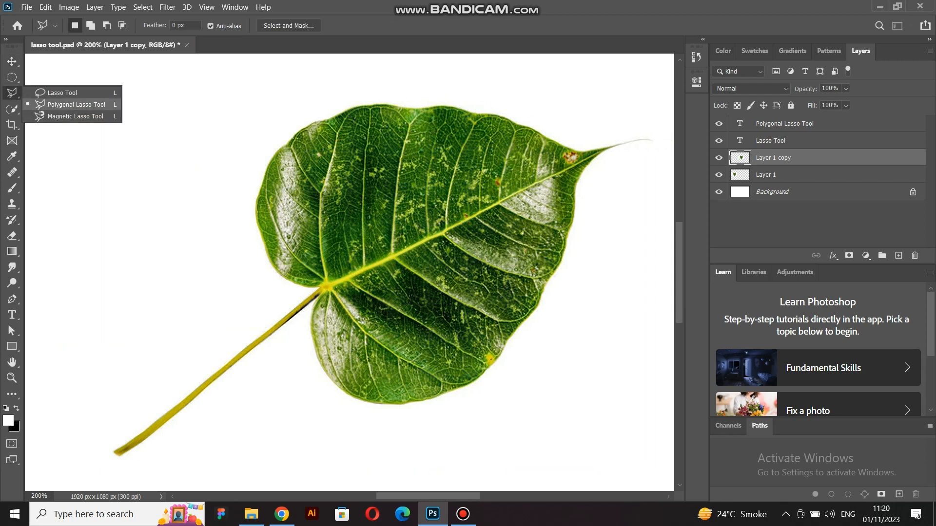
{"action": "left_click", "coordinate": [76, 105]}
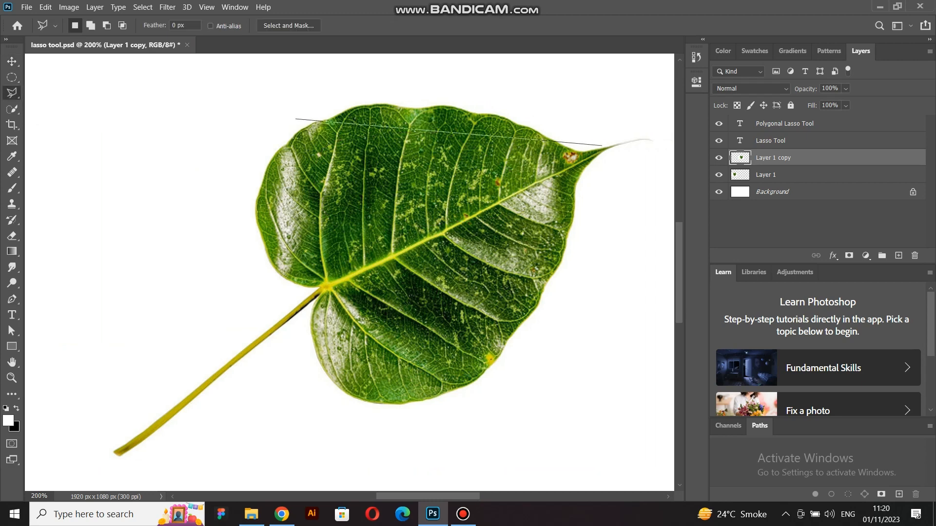
{"action": "left_click", "coordinate": [296, 119]}
{"action": "key", "text": "v"}
{"action": "mouse_move", "coordinate": [458, 171]}
{"action": "left_mouse_down"}
{"action": "mouse_move", "coordinate": [448, 164]}
{"action": "mouse_move", "coordinate": [454, 195]}
{"action": "mouse_move", "coordinate": [456, 182]}
{"action": "left_mouse_up"}
Shift the selected piece slightly down and right to inspect its edges without anti-aliasing, and undo the move.
{"action": "scroll", "coordinate": [453, 195], "scroll_direction": "left", "scroll_amount": 1}
{"action": "scroll", "coordinate": [453, 195], "scroll_direction": "left", "scroll_amount": 1}
{"action": "key", "text": "ctrl+plus"}
{"action": "key", "text": "ctrl+plus"}
{"action": "scroll", "coordinate": [453, 195], "scroll_direction": "up", "scroll_amount": 2}
{"action": "left_click_drag", "start_coordinate": [344, 69], "coordinate": [369, 83]}
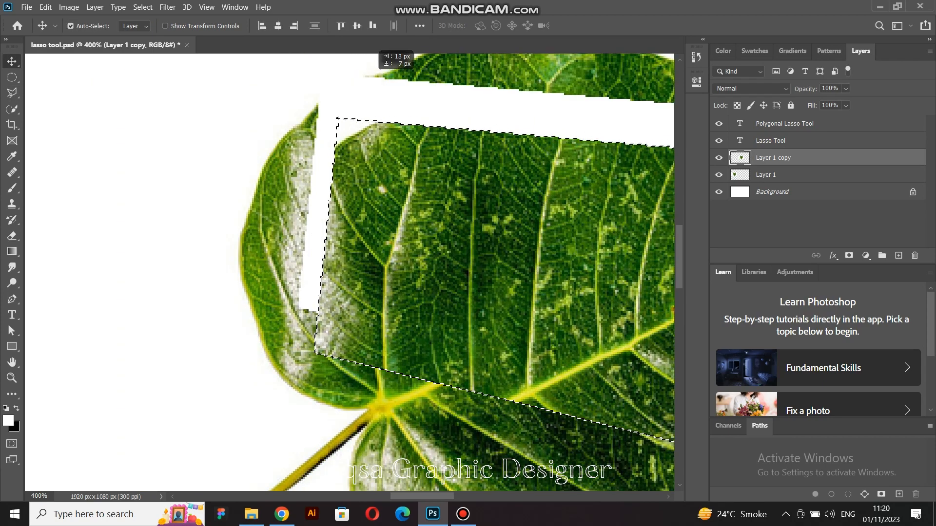
{"action": "key", "text": "ctrl+z"}
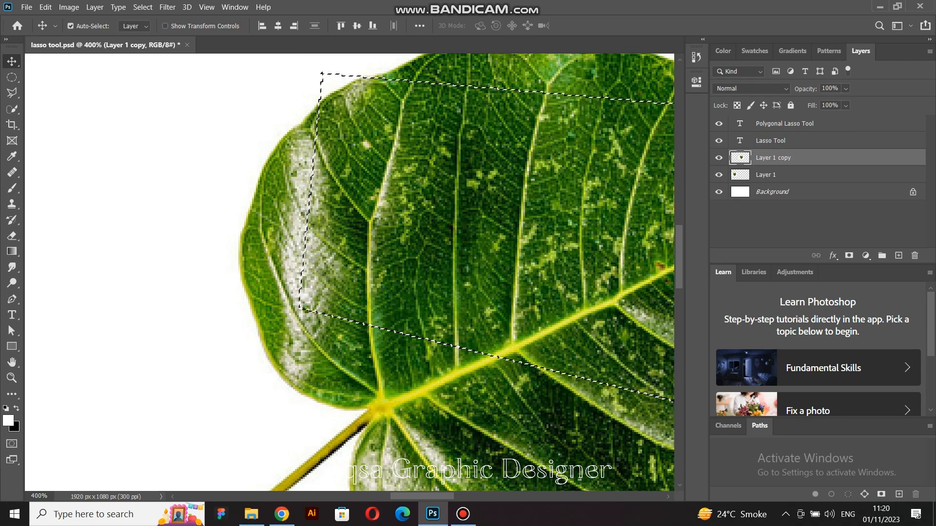
Turn Anti-alias back on for the Polygonal Lasso and clear the current selection.
{"action": "right_click", "coordinate": [12, 93]}
{"action": "left_click", "coordinate": [77, 104]}
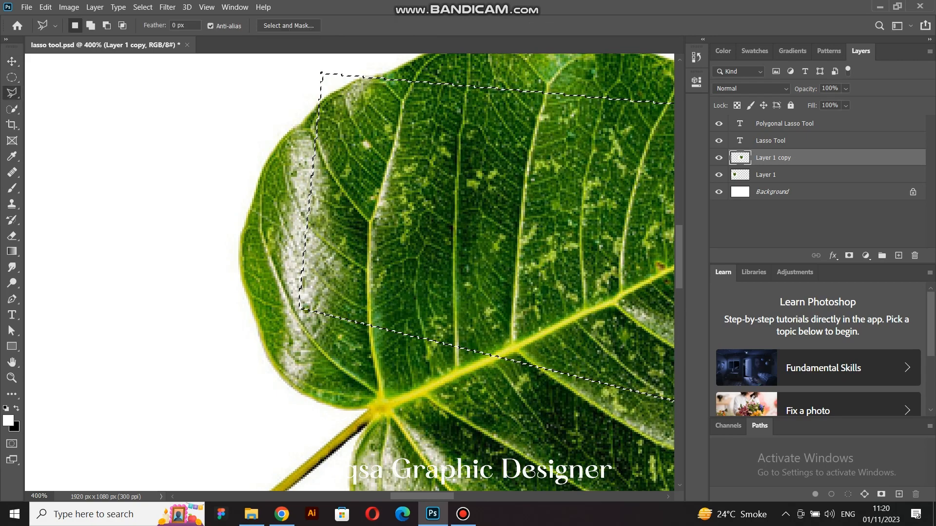
{"action": "left_click", "coordinate": [210, 26]}
{"action": "key", "text": "ctrl+d"}
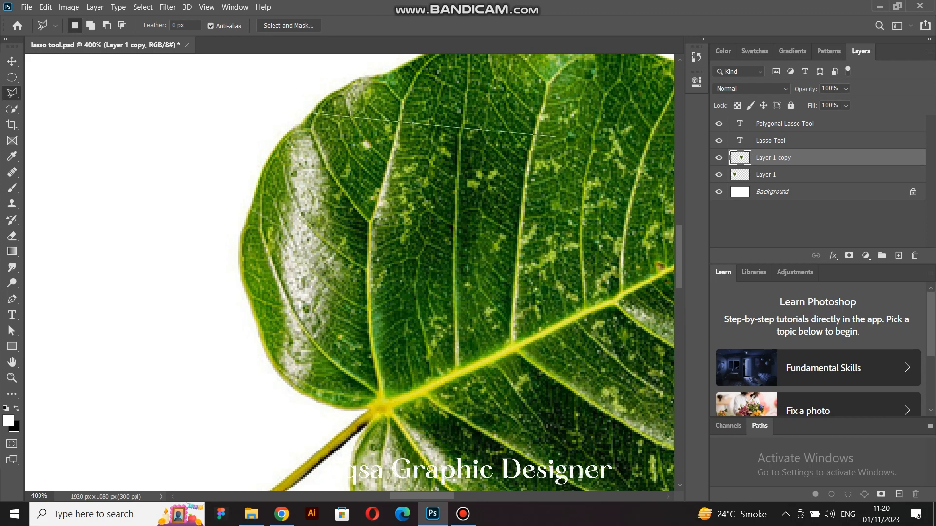
Select a four-sided area inside the second leaf with anti-aliasing and move it up and left to inspect its edges.
{"action": "left_click", "coordinate": [610, 274]}
{"action": "left_click", "coordinate": [555, 137]}
{"action": "key", "text": "v"}
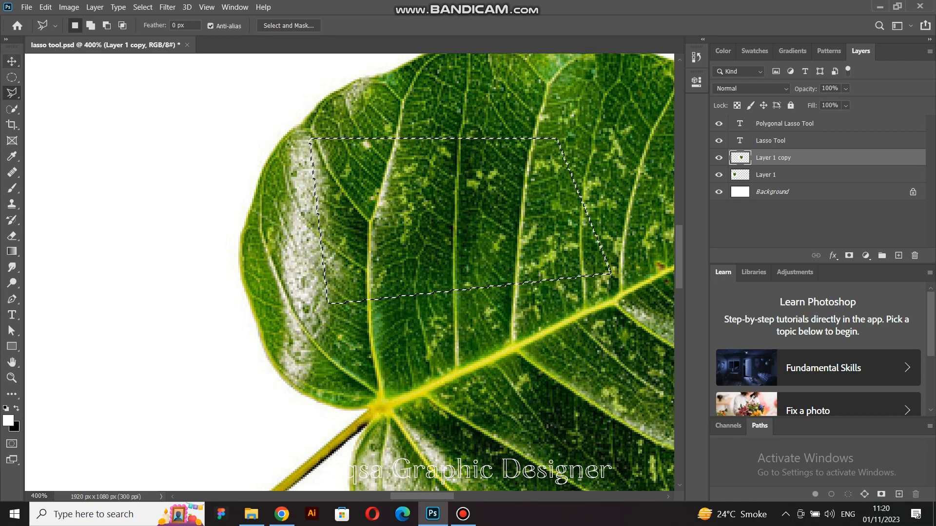
{"action": "left_click_drag", "start_coordinate": [423, 223], "coordinate": [379, 210]}
{"action": "scroll", "coordinate": [379, 211], "scroll_direction": "left", "scroll_amount": 2}
{"action": "key", "text": "ctrl+plus"}
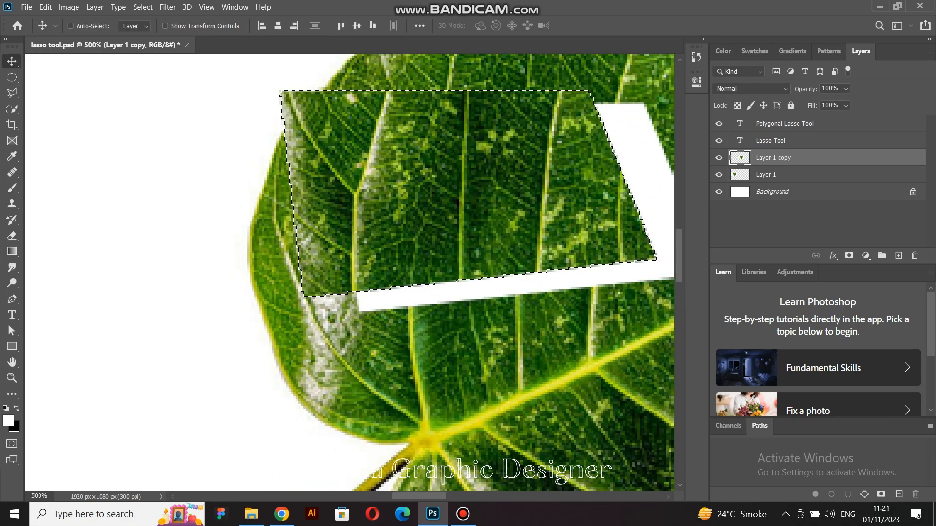
Undo the anti-aliased piece's move and clear the selection, with the whole canvas in view.
{"action": "key", "text": "ctrl+minus"}
{"action": "key", "text": "ctrl+minus"}
{"action": "key", "text": "ctrl+minus"}
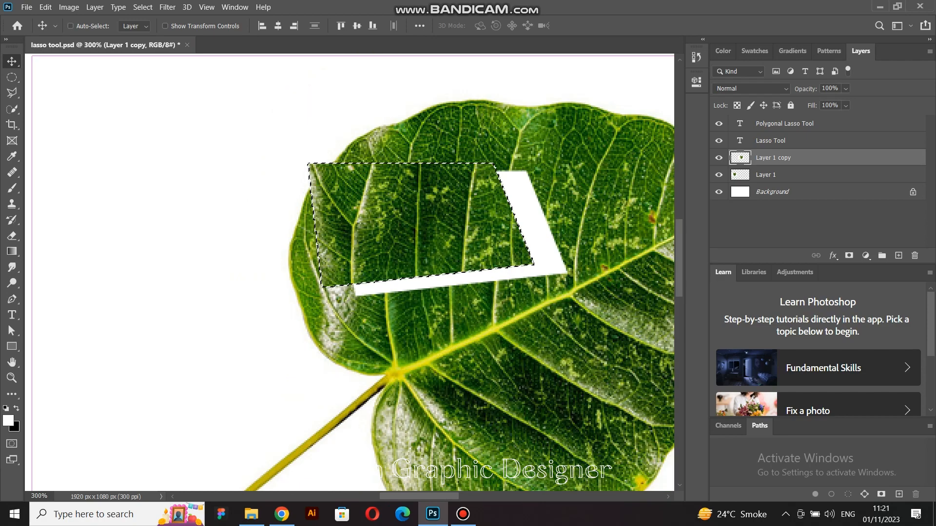
{"action": "key", "text": "ctrl+z"}
{"action": "key", "text": "ctrl+minus"}
{"action": "key", "text": "ctrl+minus"}
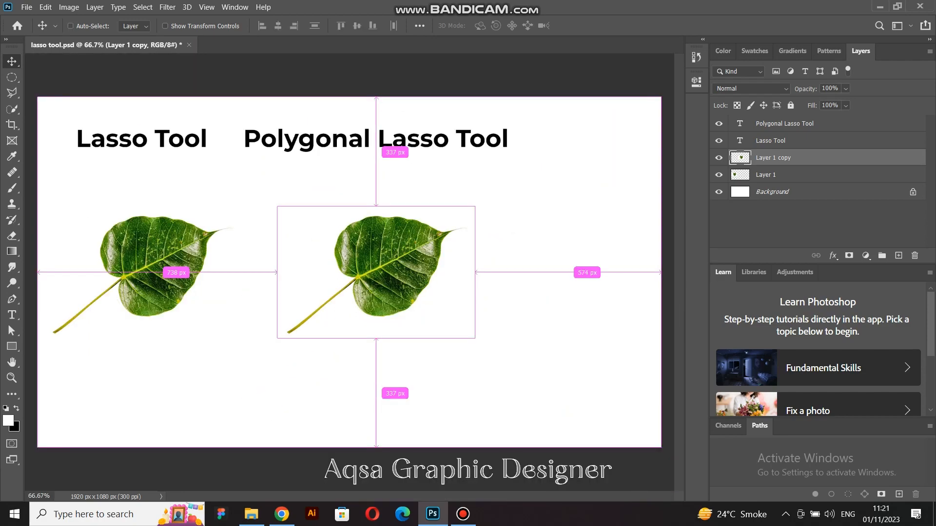
{"action": "key", "text": "ctrl+d"}
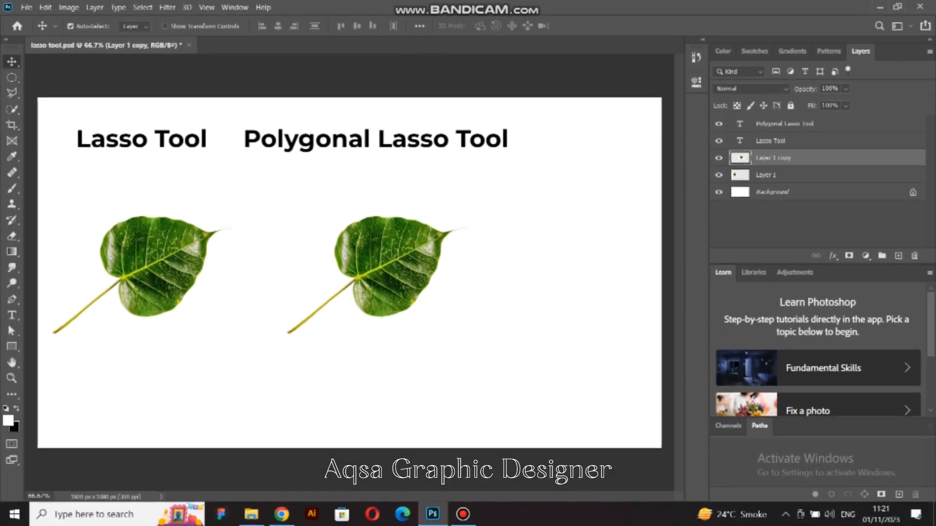
Duplicate the second leaf beside it and adjust the spacing of the leaves in the row.
{"action": "left_click_drag", "start_coordinate": [391, 268], "coordinate": [600, 268]}
{"action": "left_click_drag", "start_coordinate": [393, 267], "coordinate": [381, 267]}
{"action": "left_click_drag", "start_coordinate": [597, 268], "coordinate": [590, 268]}
Duplicate a tool heading above the third leaf and change its text to "Magnetic Tool".
{"action": "left_click", "coordinate": [420, 140]}
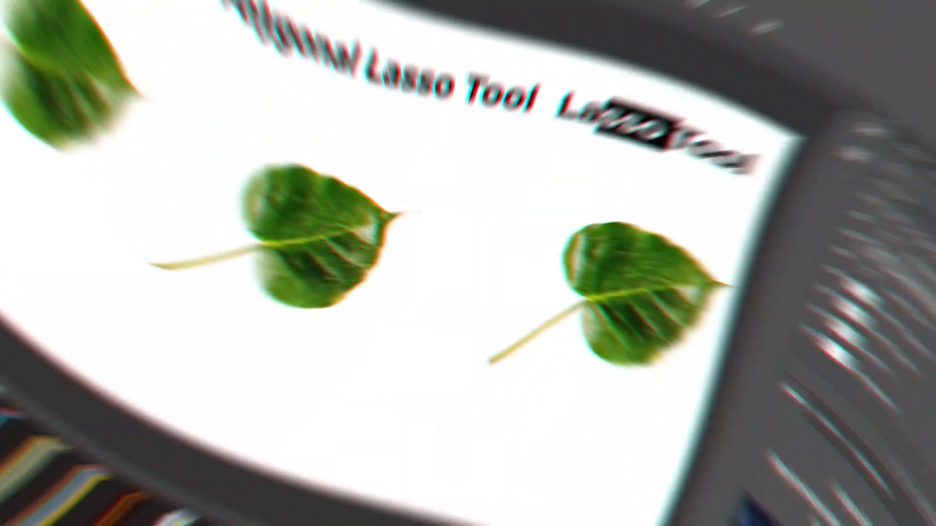
{"action": "type", "text": "Magnetic"}
{"action": "left_click", "coordinate": [12, 61]}
Place the Magnetic Tool heading and its leaf below the other two, and space out the Lasso Tool and Polygonal Lasso Tool headings.
{"action": "mouse_move", "coordinate": [571, 139]}
{"action": "left_mouse_down"}
{"action": "mouse_move", "coordinate": [582, 136]}
{"action": "mouse_move", "coordinate": [358, 375]}
{"action": "mouse_move", "coordinate": [326, 350]}
{"action": "left_mouse_up"}
{"action": "left_click_drag", "start_coordinate": [375, 140], "coordinate": [408, 128]}
{"action": "left_click_drag", "start_coordinate": [129, 139], "coordinate": [152, 128]}
{"action": "left_click", "coordinate": [391, 127]}
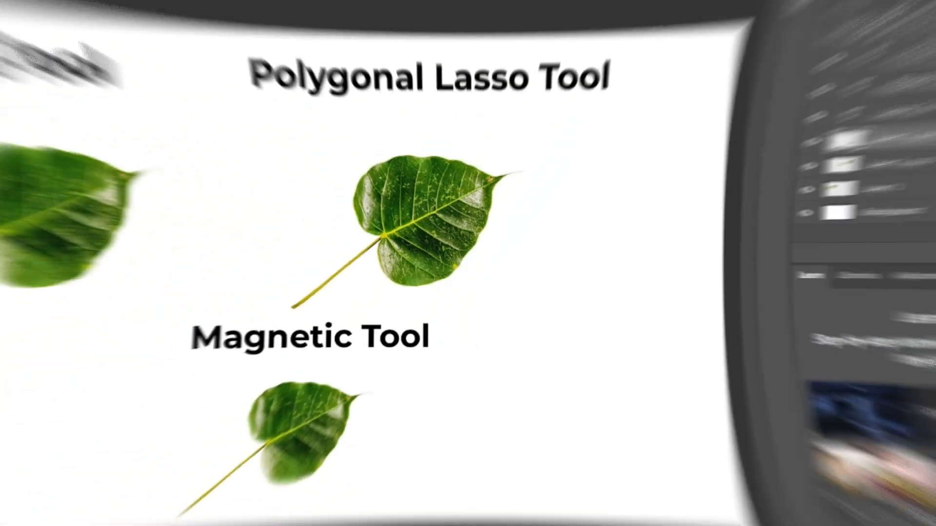
Trace the whole outline of the third leaf and its stem with the Magnetic Lasso and close it into a selection.
{"action": "key", "text": "ctrl+plus"}
{"action": "key", "text": "ctrl+plus"}
{"action": "scroll", "coordinate": [349, 273], "scroll_direction": "down", "scroll_amount": 5}
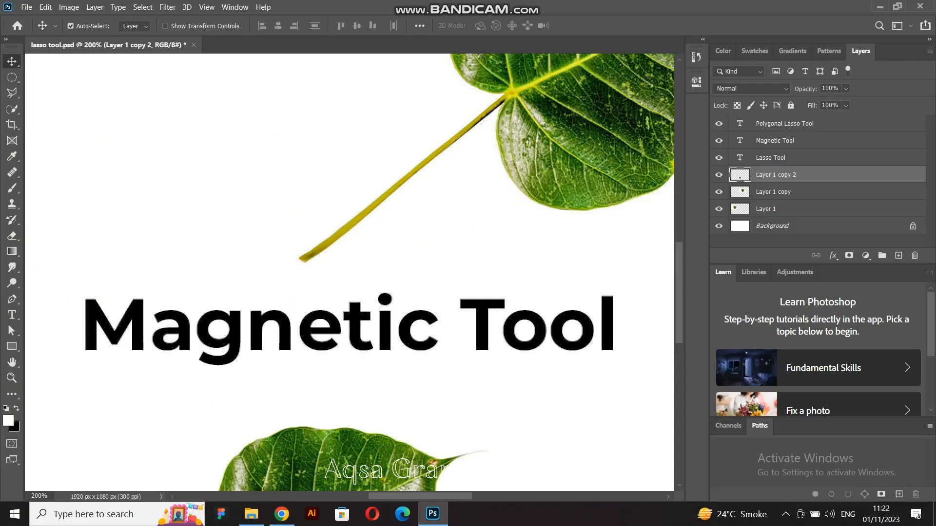
{"action": "scroll", "coordinate": [349, 272], "scroll_direction": "down", "scroll_amount": 3}
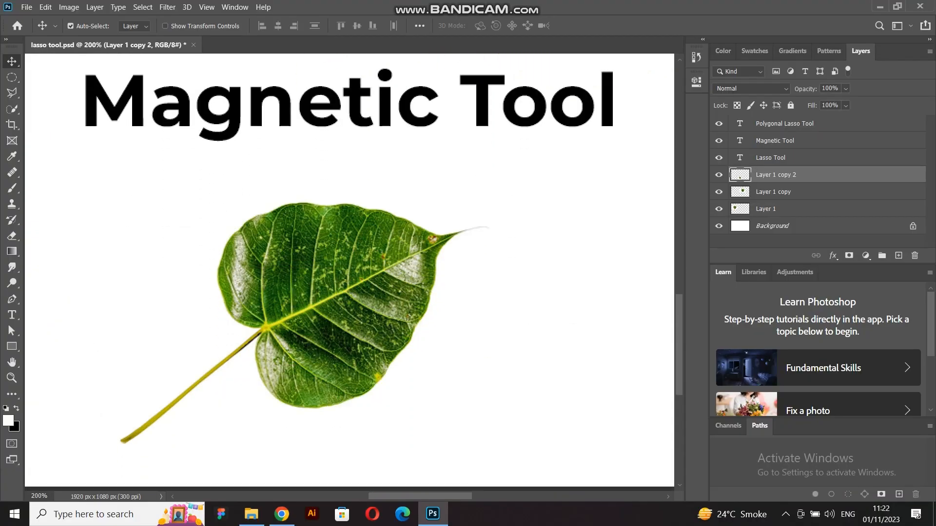
{"action": "left_click", "coordinate": [11, 92]}
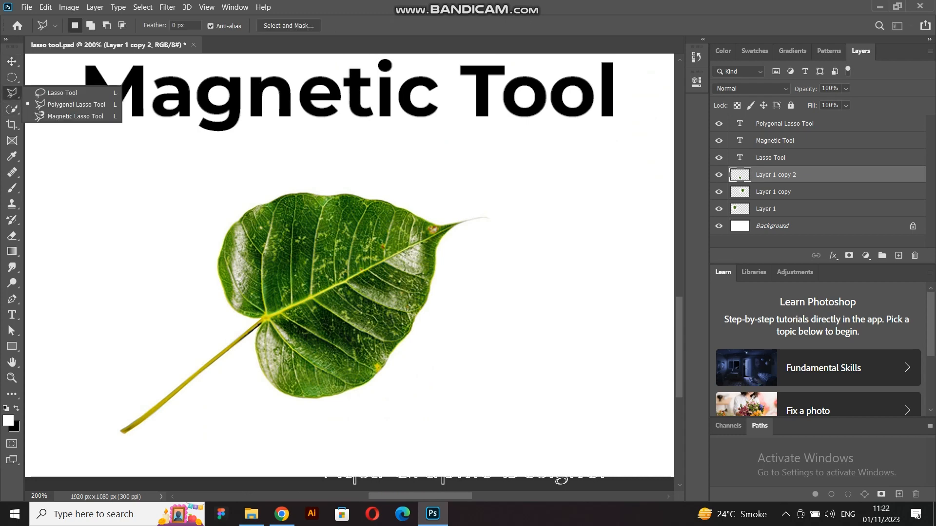
{"action": "left_click", "coordinate": [75, 116]}
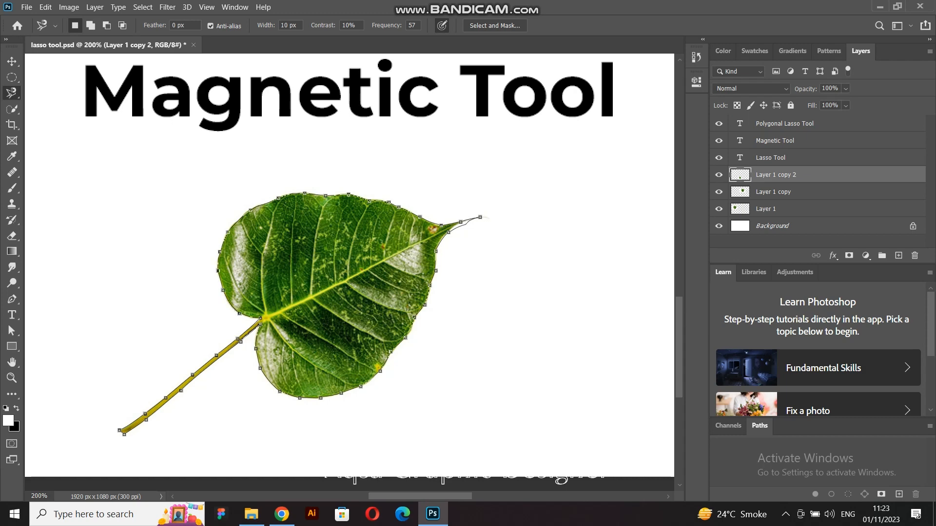
{"action": "key", "text": "Return"}
{"action": "key", "text": "v"}
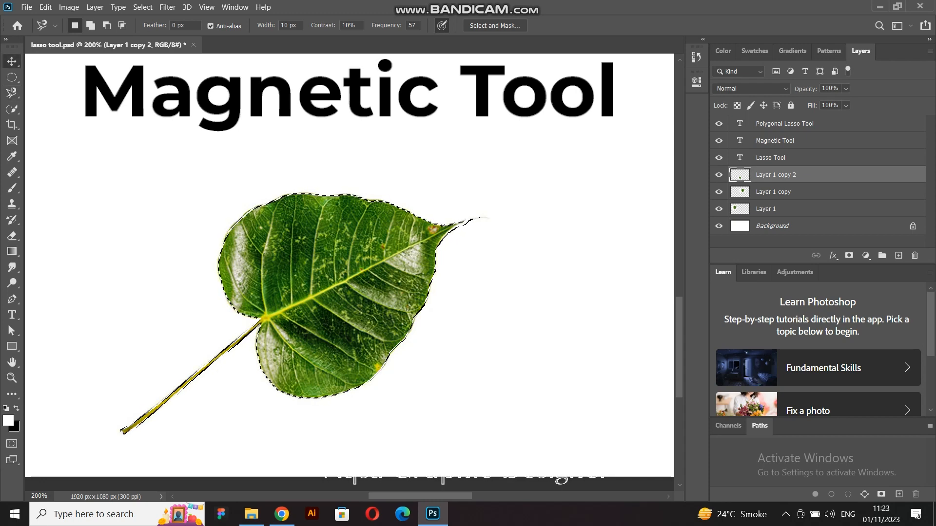
Move the magnetically selected leaf slightly down and left.
{"action": "right_click", "coordinate": [12, 93]}
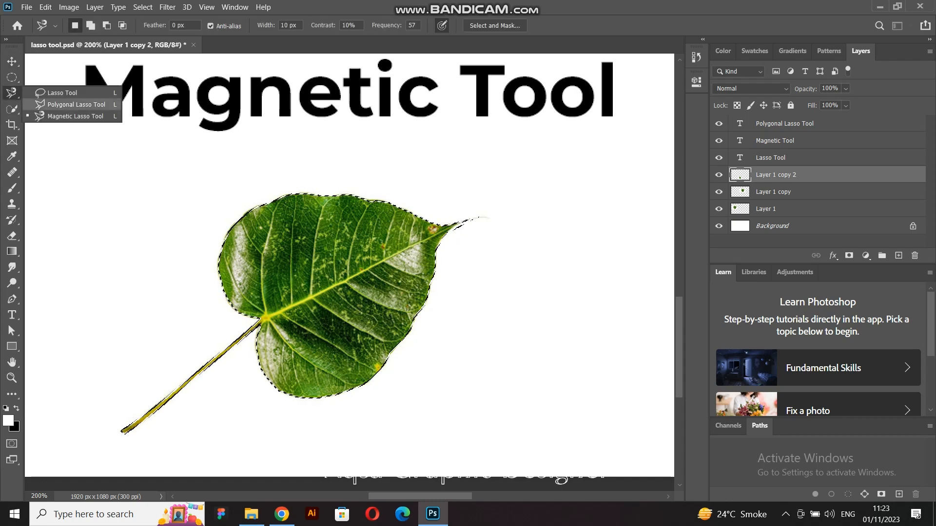
{"action": "left_click", "coordinate": [75, 116]}
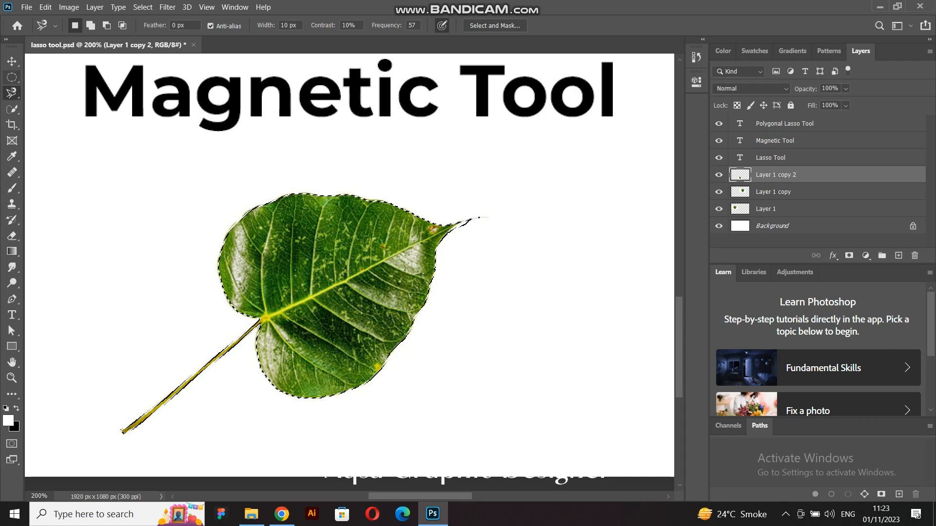
{"action": "key", "text": "v"}
{"action": "left_click_drag", "start_coordinate": [354, 221], "coordinate": [332, 239]}
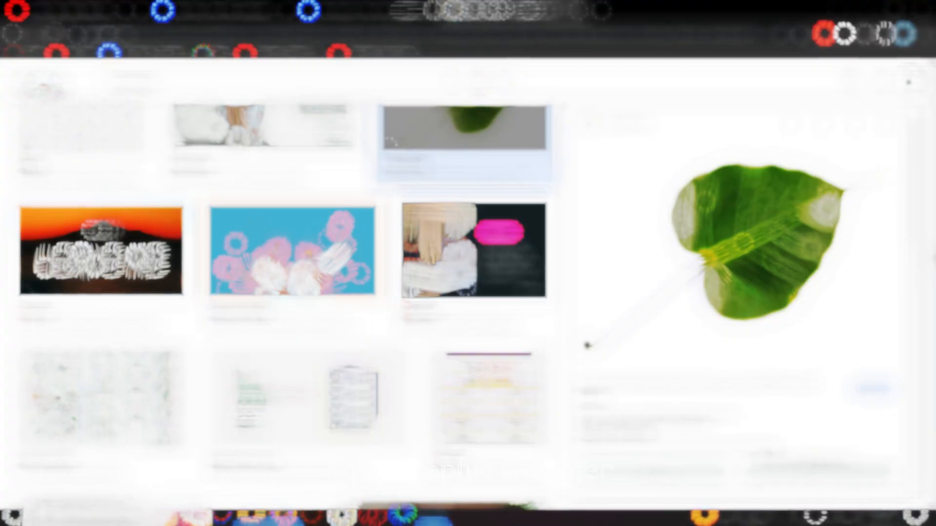
Switch to Chrome, browse the leaf image results, and search Google Images for "bulding pic".
{"action": "scroll", "coordinate": [320, 258], "scroll_direction": "down", "scroll_amount": 19}
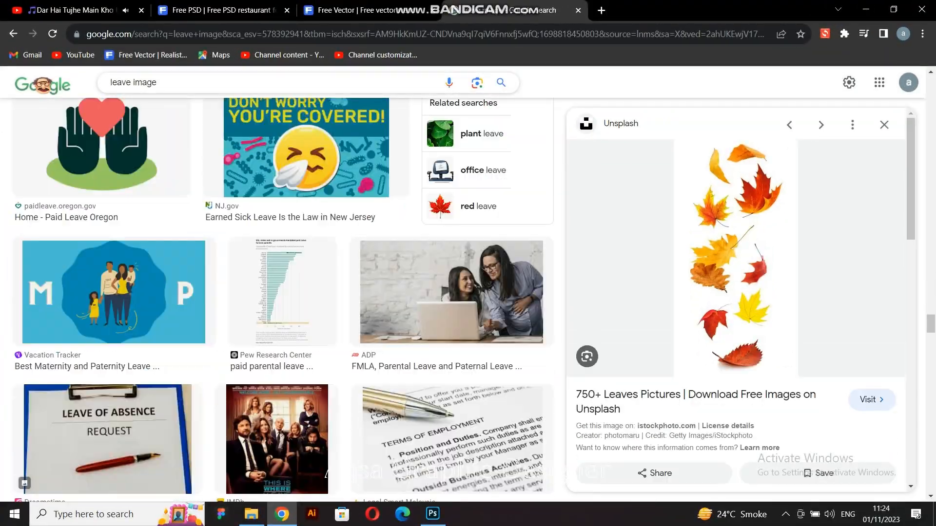
{"action": "triple_click", "coordinate": [133, 82]}
{"action": "type", "text": "bulding"}
{"action": "left_click", "coordinate": [130, 217]}
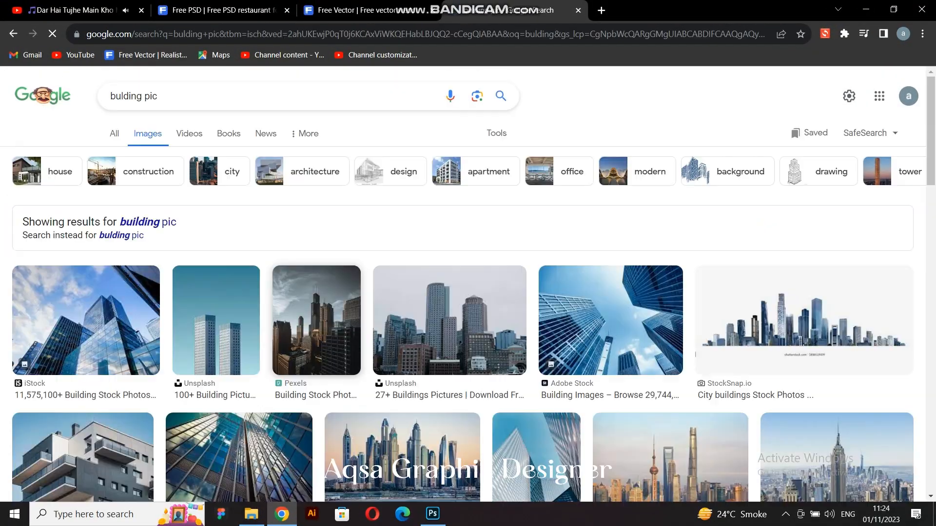
Copy the Bproperty residential building picture from the image results and paste it into the lasso tool.psd document in Photoshop.
{"action": "scroll", "coordinate": [283, 292], "scroll_direction": "down", "scroll_amount": 10}
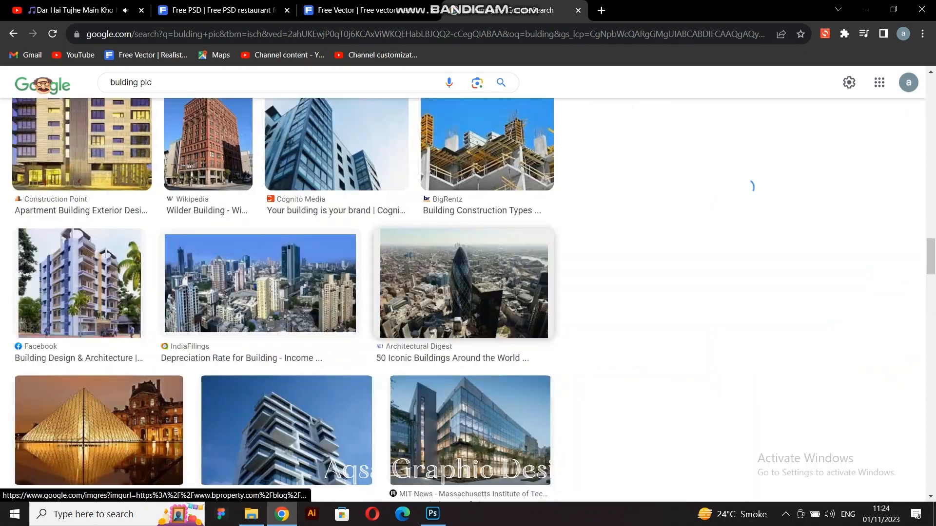
{"action": "left_click", "coordinate": [287, 429]}
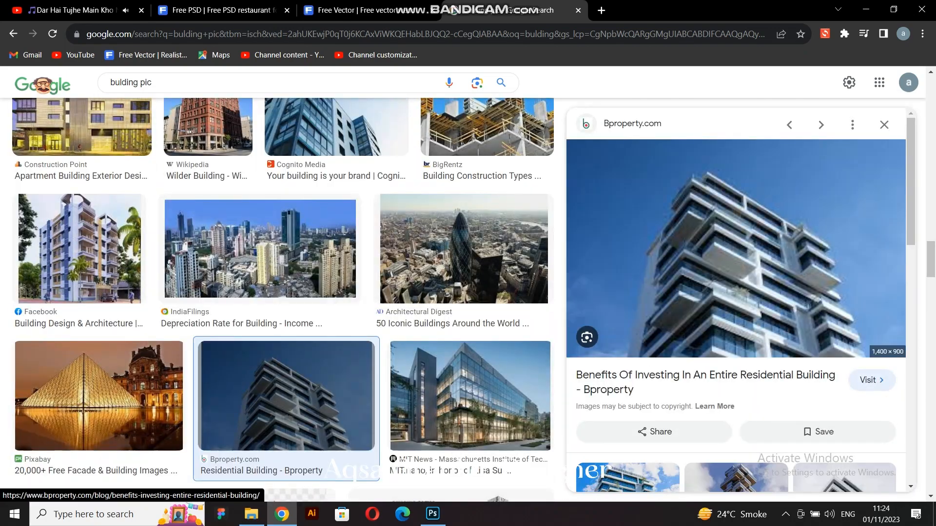
{"action": "right_click", "coordinate": [740, 253]}
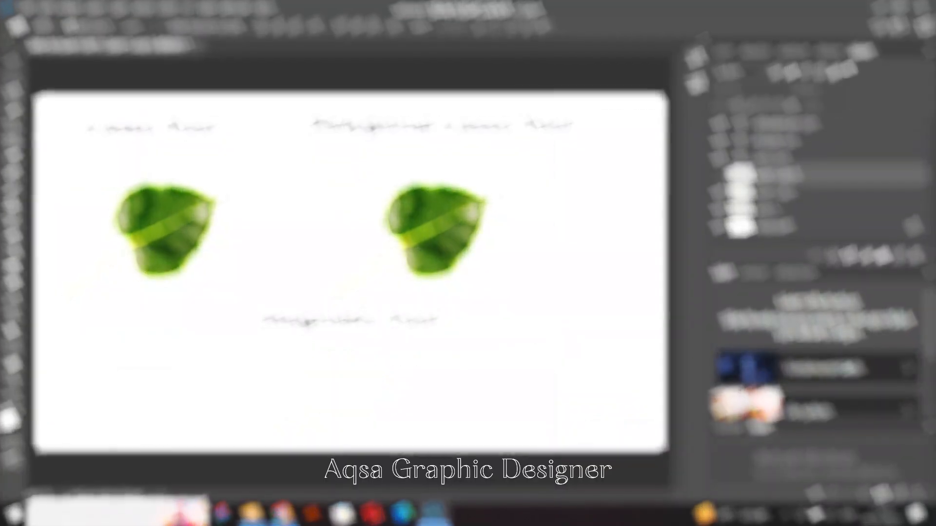
{"action": "key", "text": "ctrl+v"}
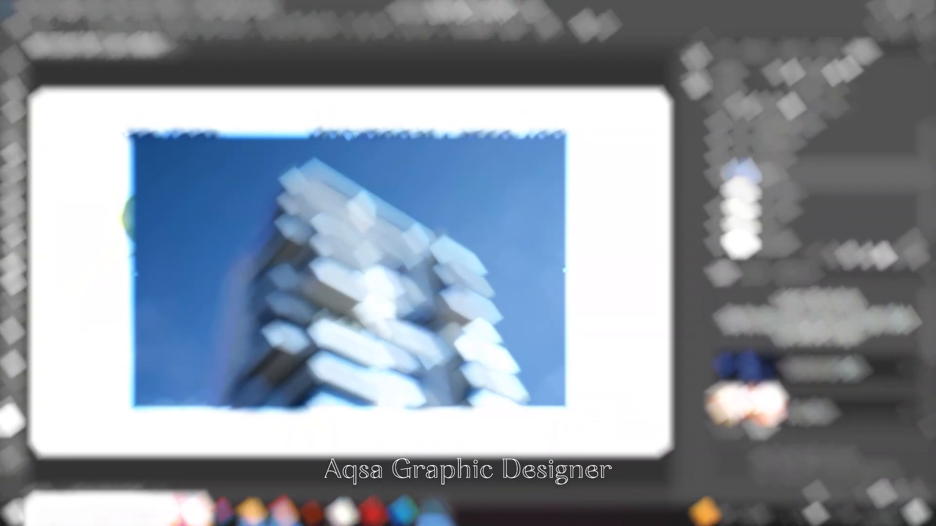
Scale down the pasted building picture and position it below the Magnetic Tool heading.
{"action": "key", "text": "ctrl+t"}
{"action": "left_click_drag", "start_coordinate": [567, 132], "coordinate": [260, 332]}
{"action": "left_click_drag", "start_coordinate": [195, 371], "coordinate": [332, 388]}
Trace the outline of the building with the Magnetic Lasso and try to move the traced area.
{"action": "key", "text": "ctrl+plus"}
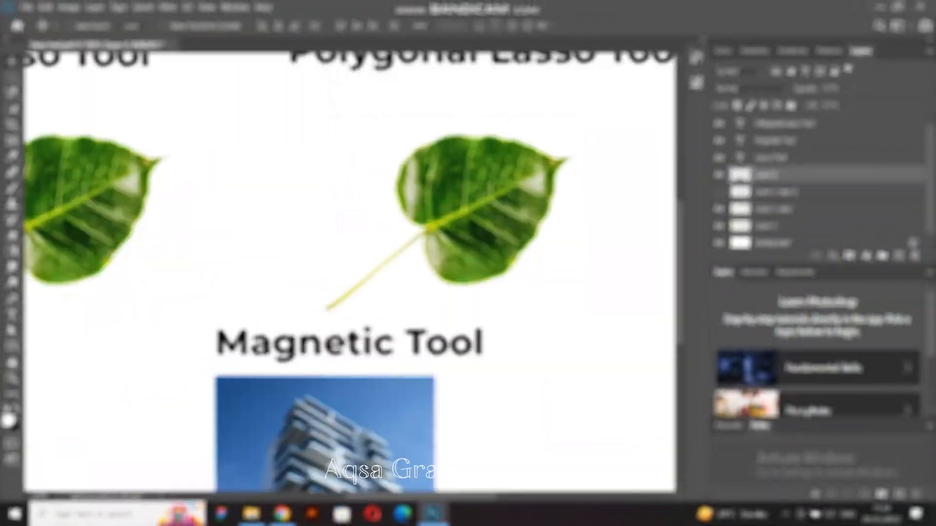
{"action": "key", "text": "ctrl+plus"}
{"action": "scroll", "coordinate": [349, 272], "scroll_direction": "down", "scroll_amount": 10}
{"action": "key", "text": "ctrl+plus"}
{"action": "key", "text": "ctrl+minus"}
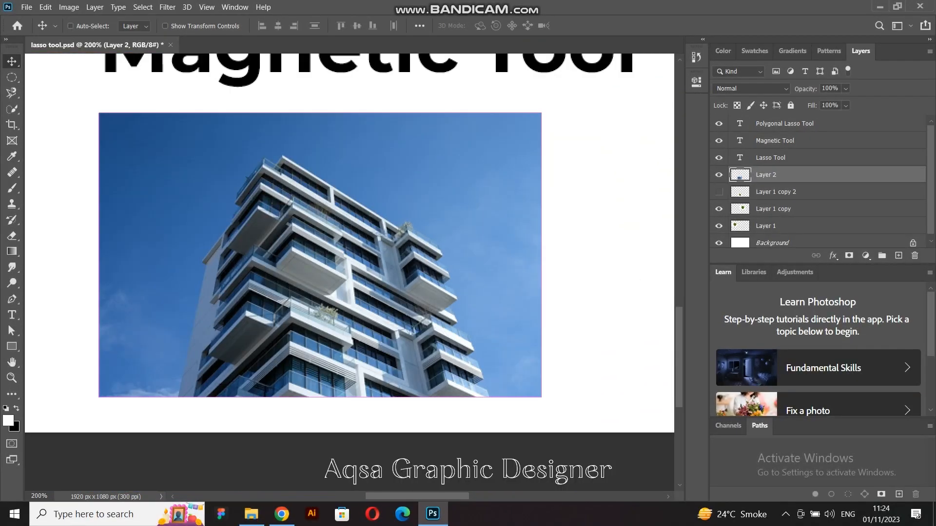
{"action": "scroll", "coordinate": [350, 272], "scroll_direction": "up", "scroll_amount": 2}
{"action": "right_click", "coordinate": [12, 109]}
{"action": "left_click", "coordinate": [69, 134]}
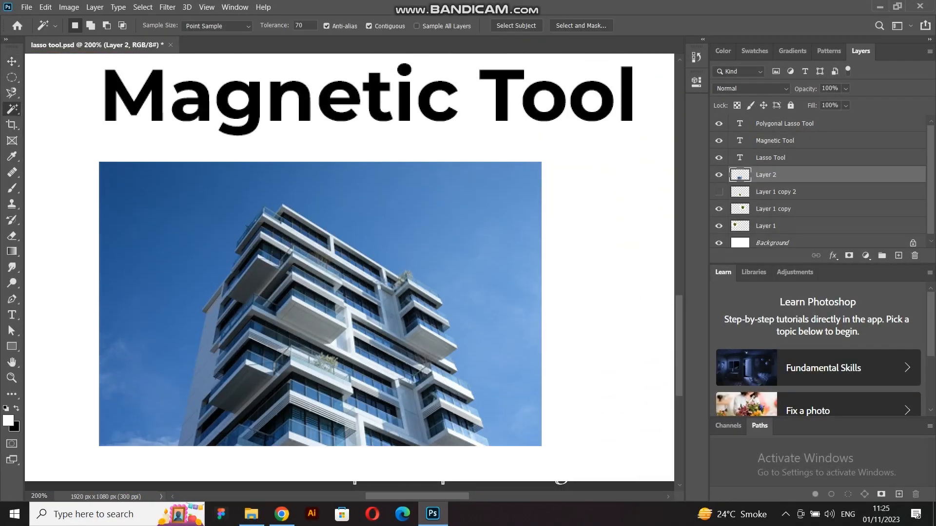
{"action": "right_click", "coordinate": [12, 93]}
{"action": "left_click", "coordinate": [68, 114]}
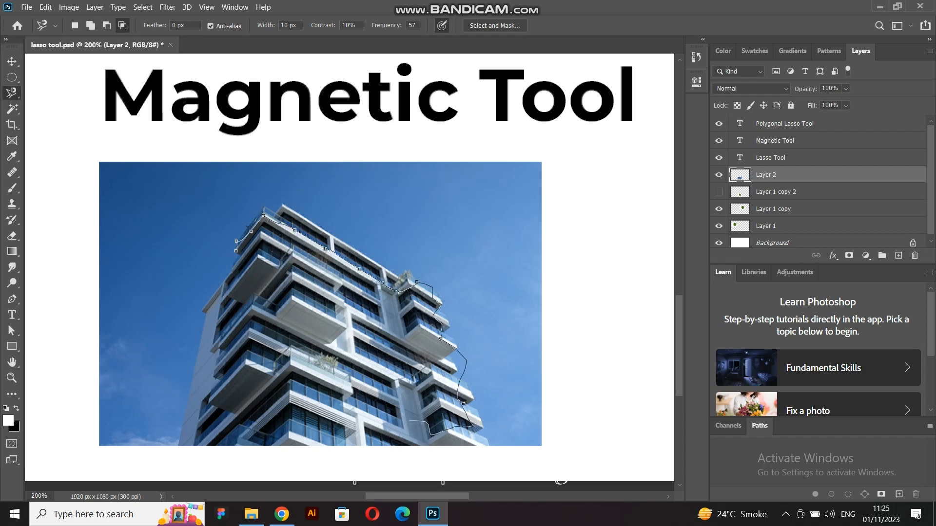
{"action": "key", "text": "v"}
{"action": "mouse_move", "coordinate": [327, 298]}
{"action": "left_mouse_down"}
{"action": "mouse_move", "coordinate": [344, 277]}
{"action": "mouse_move", "coordinate": [285, 333]}
{"action": "left_mouse_up"}
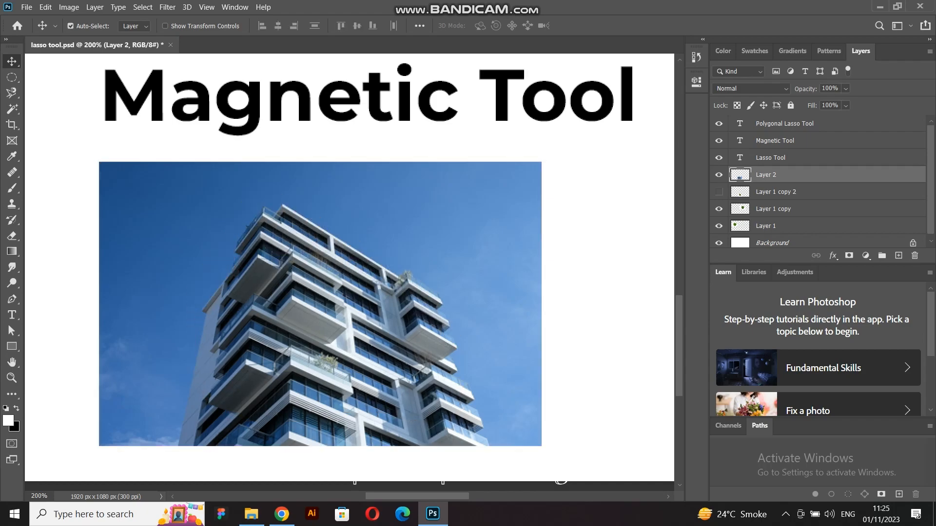
Switch to Chrome and search Google Images for "animals pictures".
{"action": "key", "text": "ctrl+minus"}
{"action": "key", "text": "ctrl+minus"}
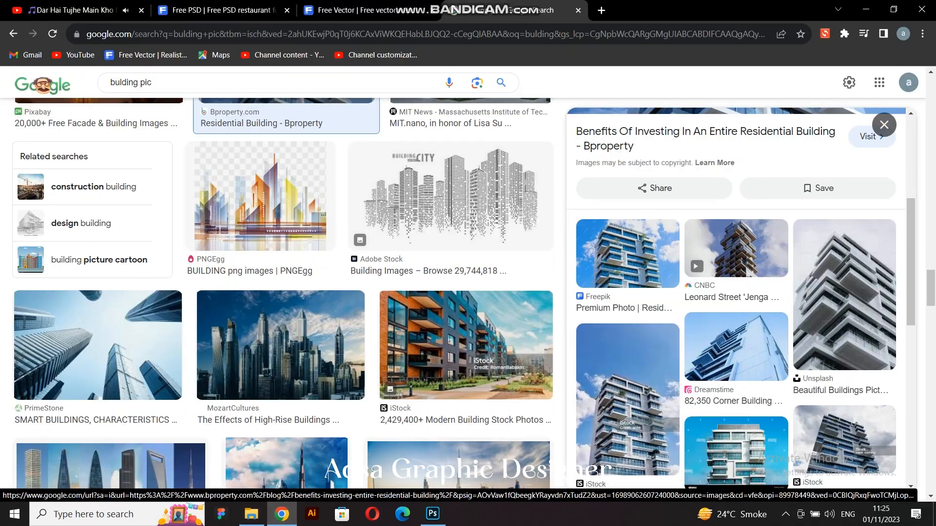
{"action": "scroll", "coordinate": [283, 292], "scroll_direction": "down", "scroll_amount": 20}
{"action": "triple_click", "coordinate": [131, 82]}
{"action": "type", "text": "animal"}
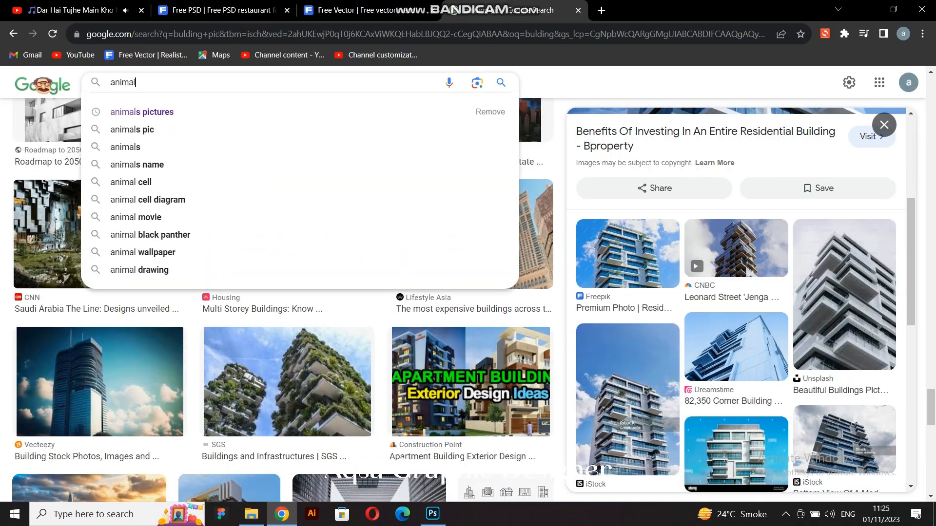
{"action": "left_click", "coordinate": [142, 113]}
Browse the animal picture results for a green bird on a branch and bring it into the lasso tool.psd document in Photoshop.
{"action": "scroll", "coordinate": [402, 443], "scroll_direction": "down", "scroll_amount": 4}
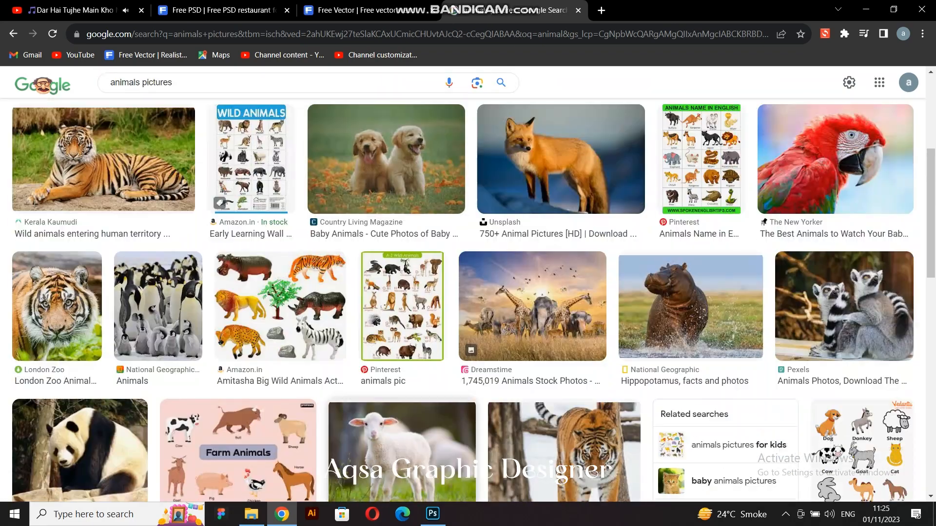
{"action": "scroll", "coordinate": [246, 355], "scroll_direction": "down", "scroll_amount": 15}
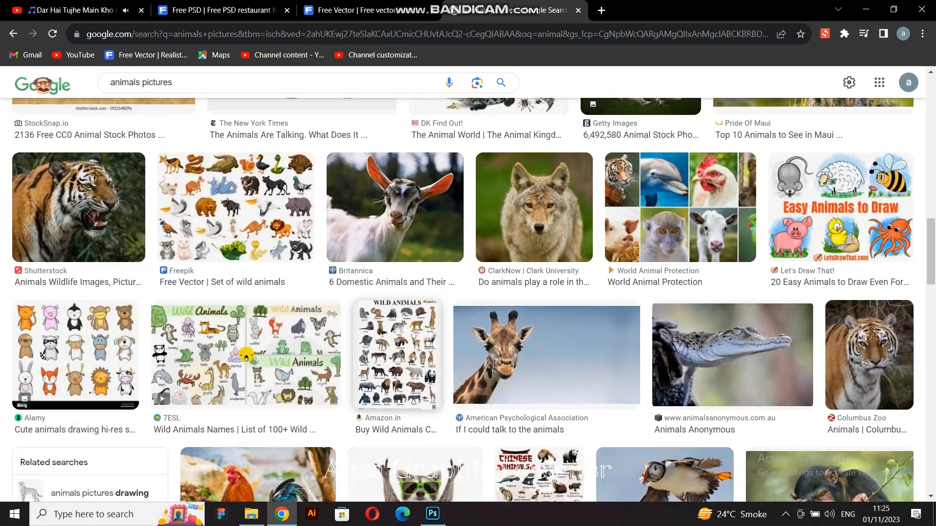
{"action": "scroll", "coordinate": [246, 355], "scroll_direction": "down", "scroll_amount": 15}
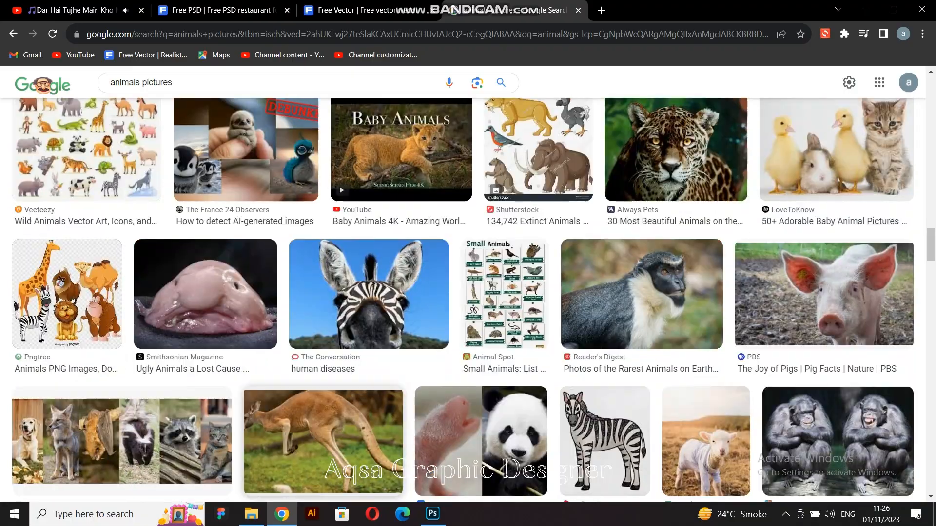
{"action": "scroll", "coordinate": [468, 292], "scroll_direction": "down", "scroll_amount": 15}
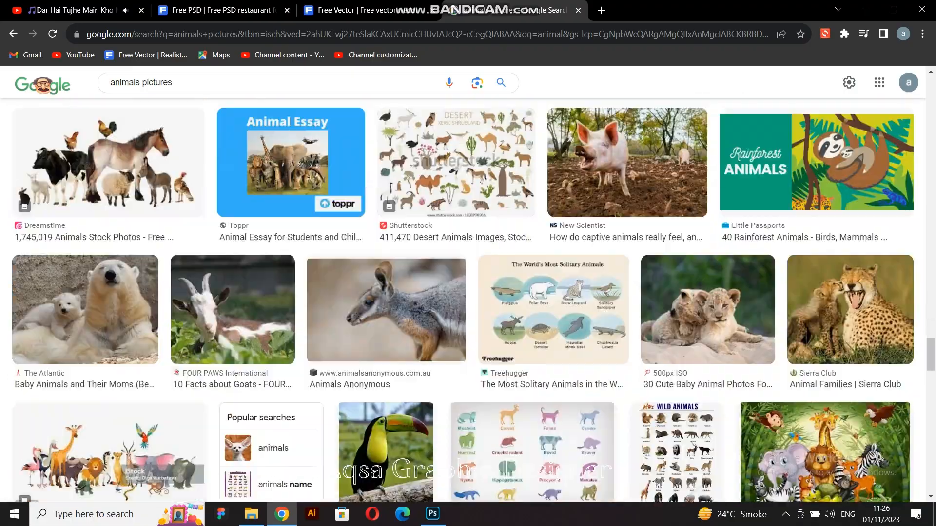
{"action": "scroll", "coordinate": [468, 293], "scroll_direction": "up", "scroll_amount": 4}
{"action": "left_click", "coordinate": [476, 219]}
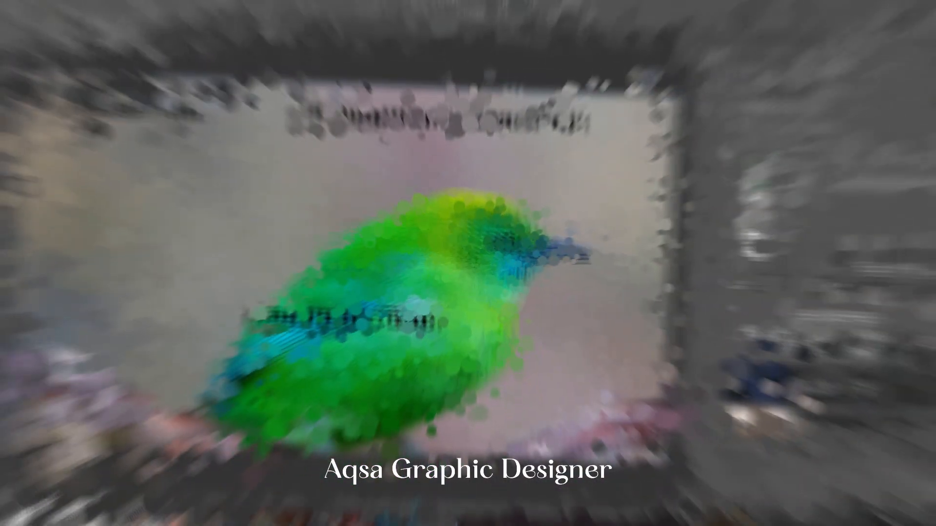
Scale down the green bird picture and place it directly below the Magnetic Tool heading.
{"action": "left_click_drag", "start_coordinate": [37, 96], "coordinate": [171, 317]}
{"action": "left_click_drag", "start_coordinate": [355, 371], "coordinate": [361, 351]}
{"action": "key", "text": "Return"}
Trace the green bird's body, beak and feet above the branch with the Magnetic Lasso and close it into a selection.
{"action": "key", "text": "ctrl+plus"}
{"action": "key", "text": "ctrl+plus"}
{"action": "scroll", "coordinate": [350, 318], "scroll_direction": "down", "scroll_amount": 2}
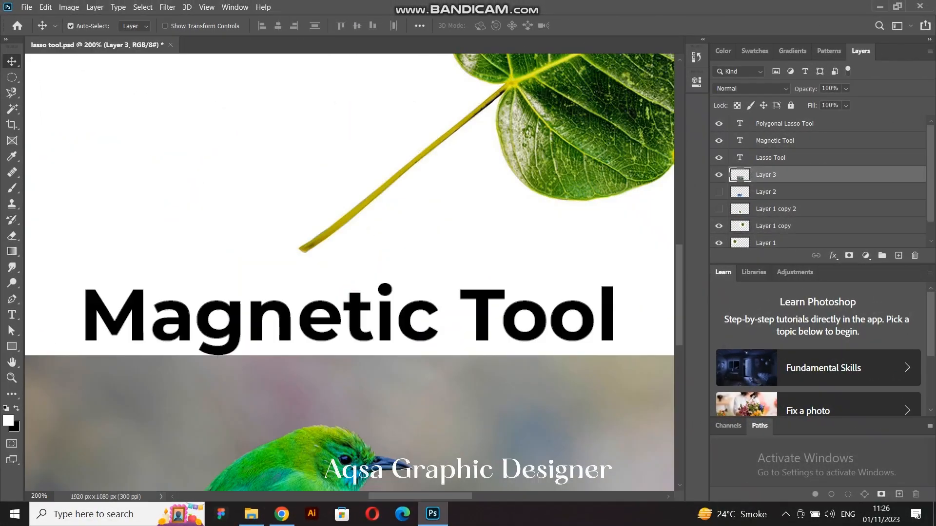
{"action": "scroll", "coordinate": [350, 272], "scroll_direction": "down", "scroll_amount": 5}
{"action": "right_click", "coordinate": [12, 93]}
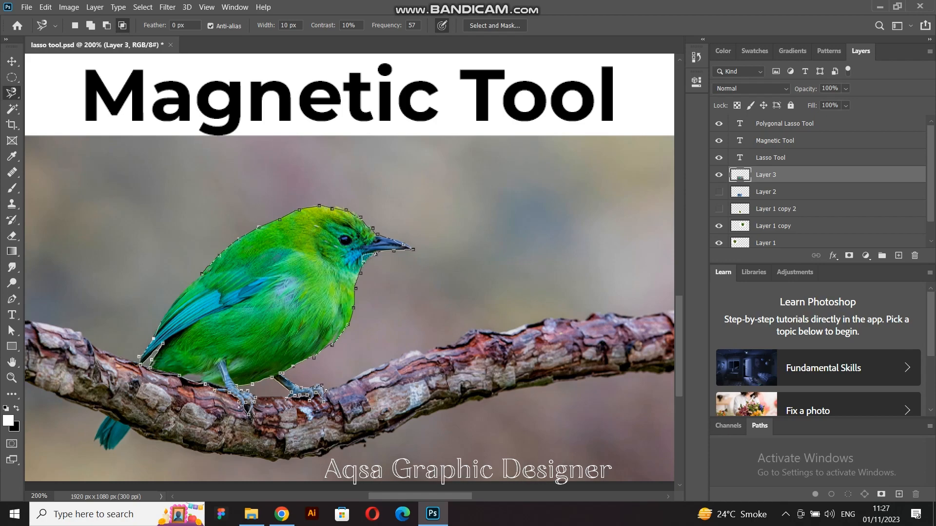
{"action": "left_click", "coordinate": [187, 289]}
Try moving the selected bird slightly to the left and undo the move.
{"action": "left_click", "coordinate": [12, 61]}
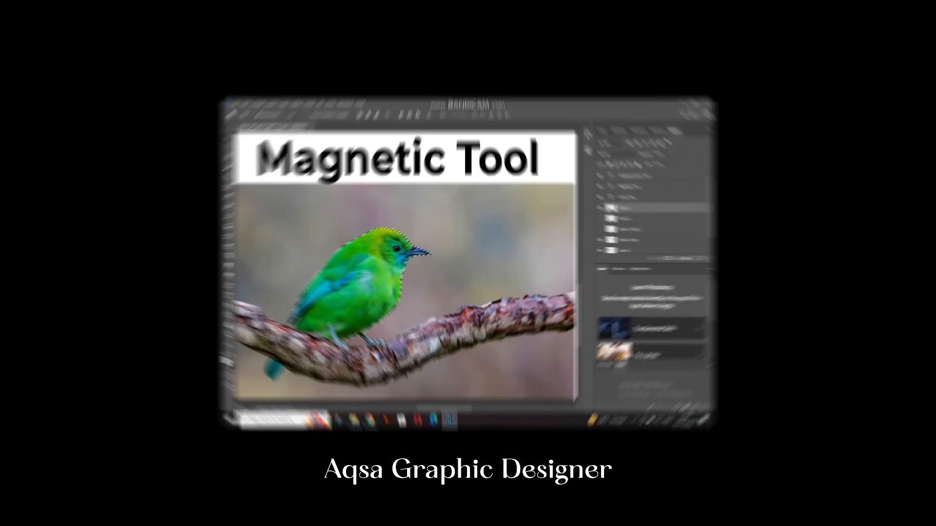
{"action": "left_click_drag", "start_coordinate": [352, 278], "coordinate": [273, 276]}
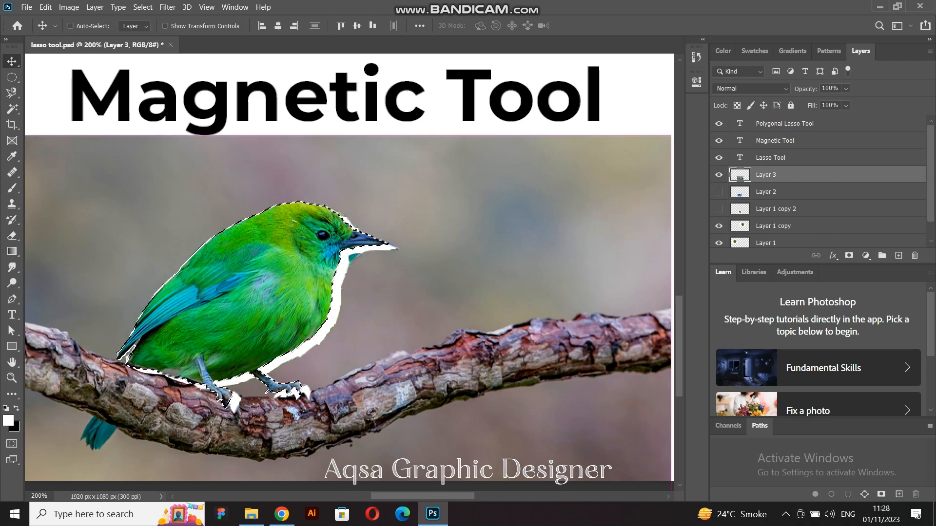
{"action": "key", "text": "ctrl+z"}
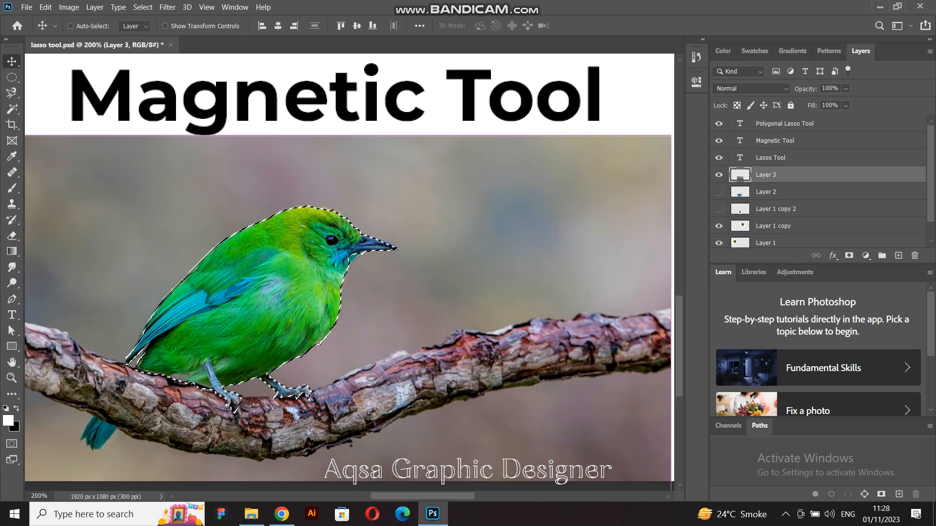
Clear the selection around the bird.
{"action": "key", "text": "ctrl+d"}
{"action": "key", "text": "ctrl+minus"}
{"action": "key", "text": "ctrl+minus"}
{"action": "key", "text": "ctrl+minus"}
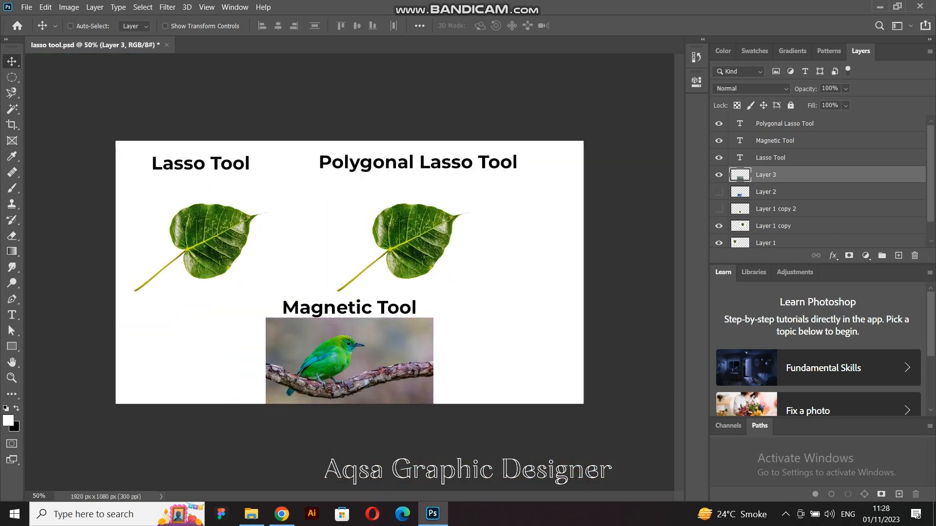